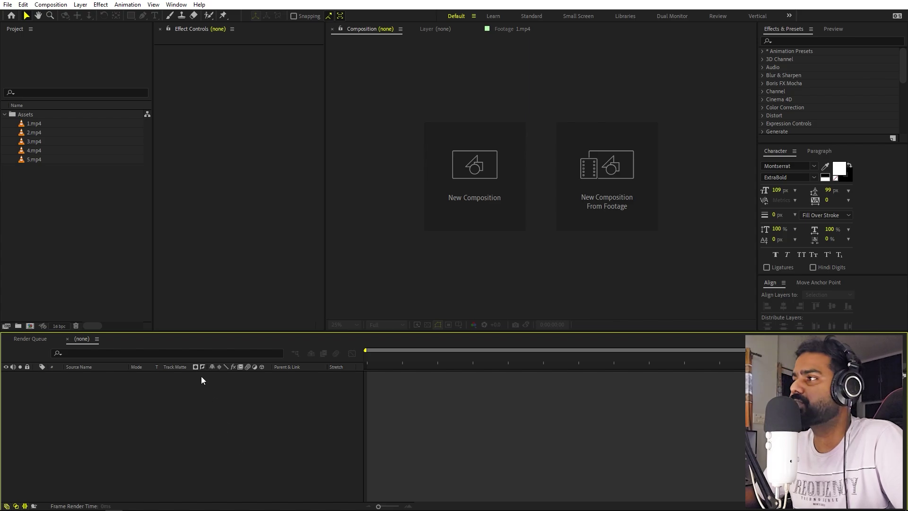
- Preview clips 1.mp4, 2.mp4 and 4.mp4 frame by frame and in real time
{"action": "double_click", "coordinate": [37, 123]}
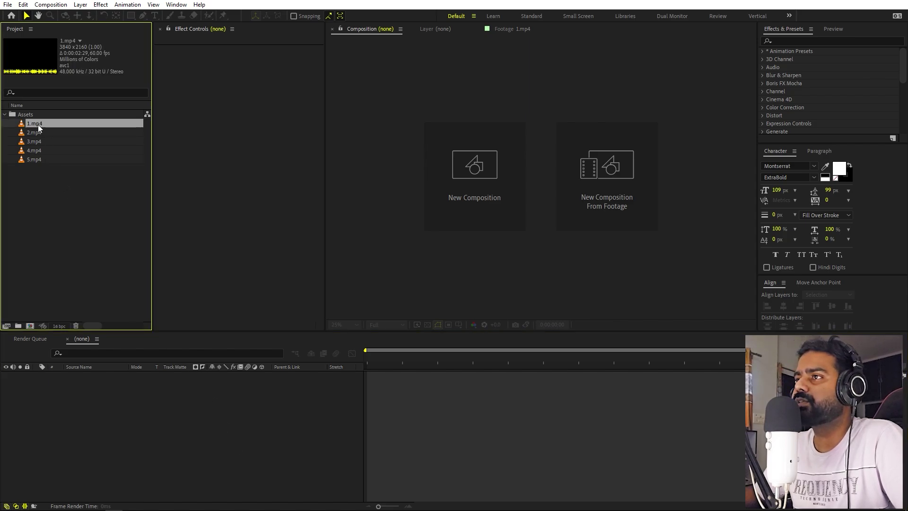
{"action": "left_click", "coordinate": [340, 304]}
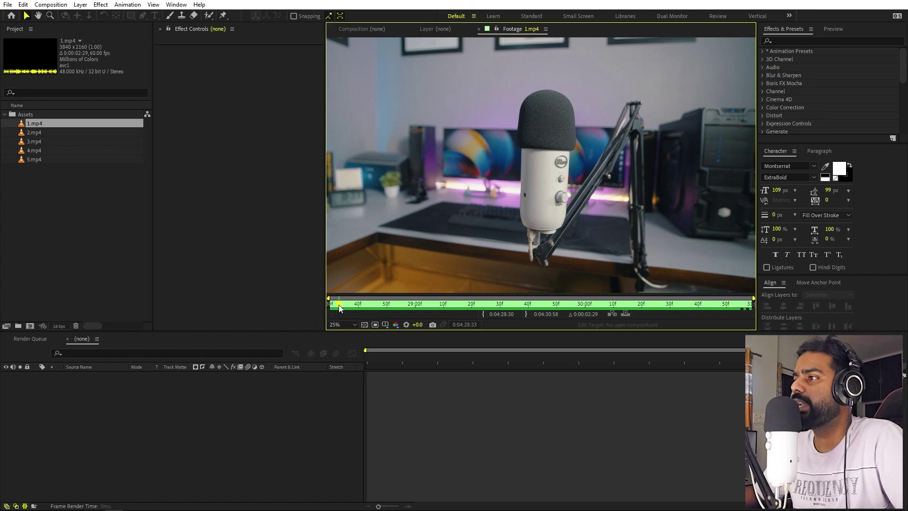
{"action": "mouse_move", "coordinate": [340, 308]}
{"action": "left_mouse_down"}
{"action": "mouse_move", "coordinate": [728, 309]}
{"action": "mouse_move", "coordinate": [356, 309]}
{"action": "left_mouse_up"}
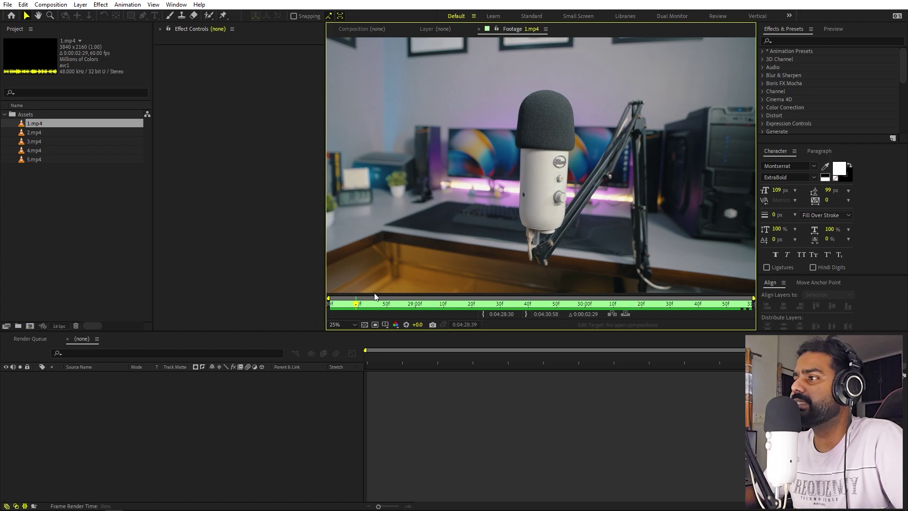
{"action": "left_click_drag", "start_coordinate": [352, 310], "coordinate": [727, 304]}
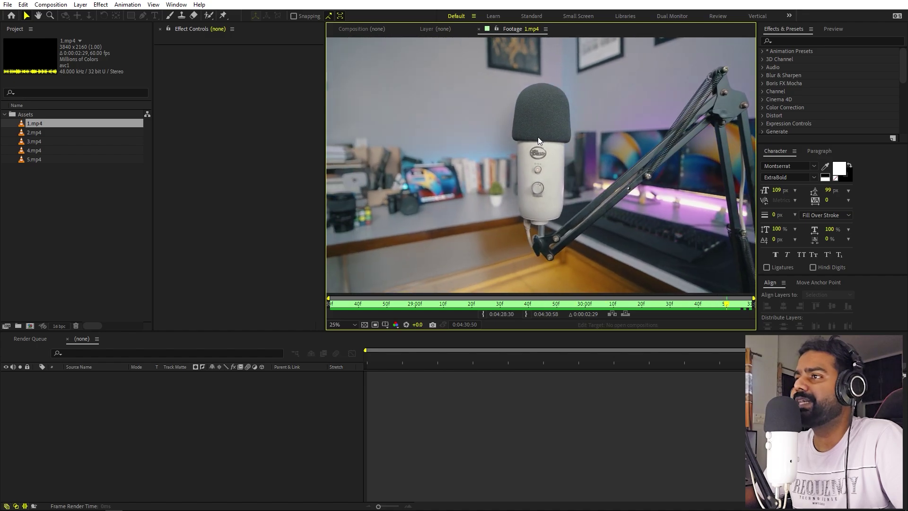
{"action": "double_click", "coordinate": [44, 132]}
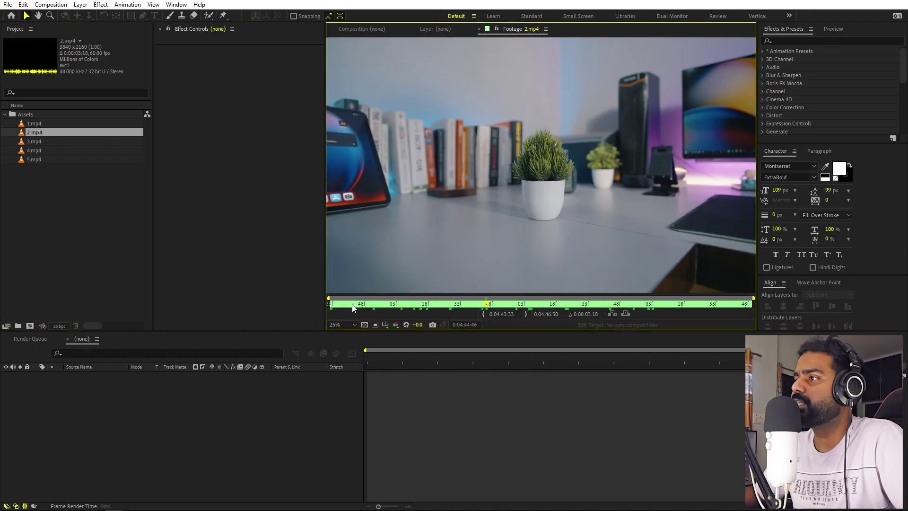
{"action": "left_click_drag", "start_coordinate": [354, 306], "coordinate": [435, 308]}
{"action": "key", "text": "space"}
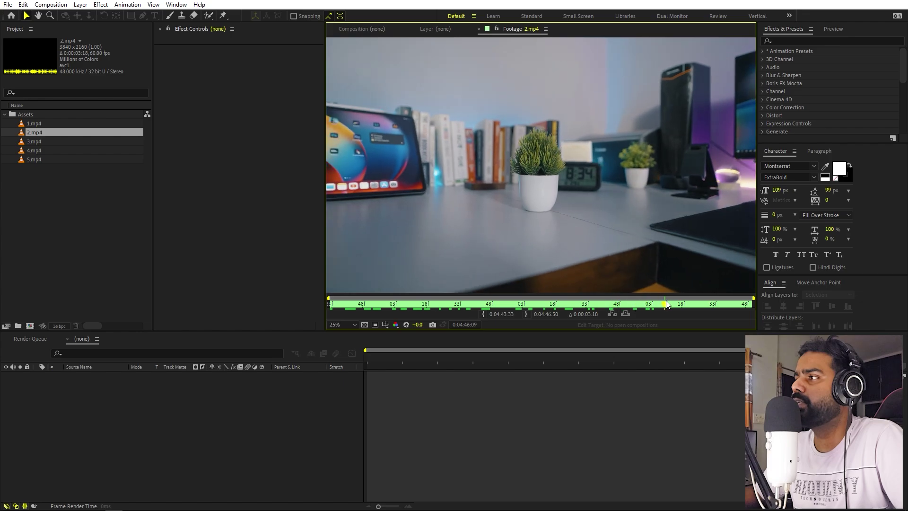
{"action": "double_click", "coordinate": [32, 150]}
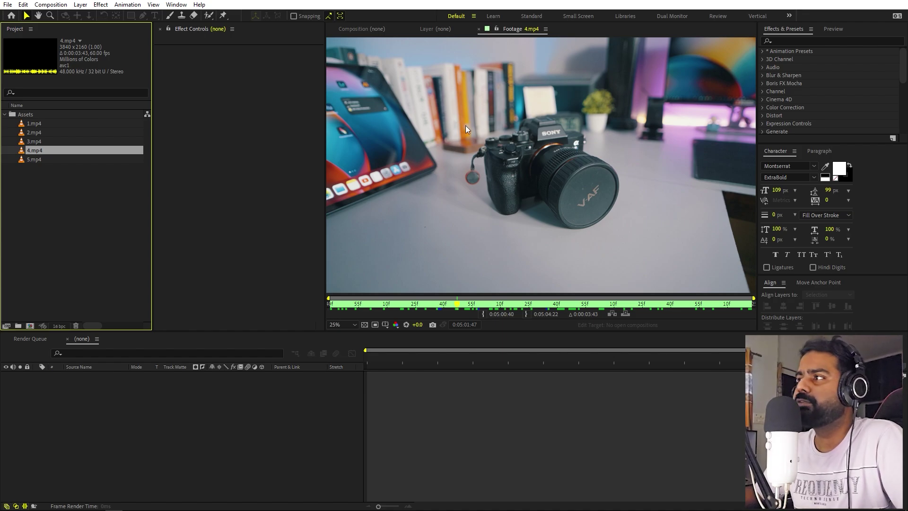
- Create a composition named Main at 1920×1080, 60 fps, 0:00:10:00 long
{"action": "left_click", "coordinate": [363, 29]}
{"action": "left_click", "coordinate": [62, 218]}
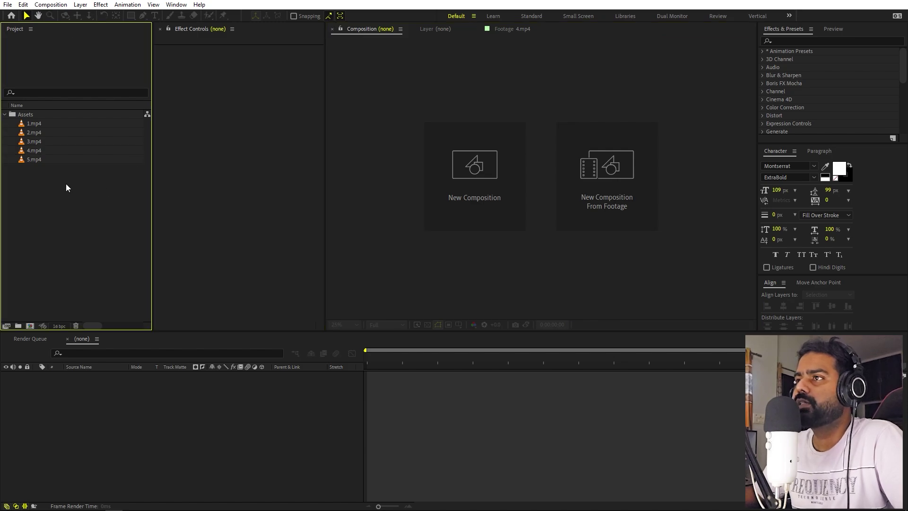
{"action": "left_click_drag", "start_coordinate": [65, 217], "coordinate": [27, 135]}
{"action": "left_click", "coordinate": [97, 214]}
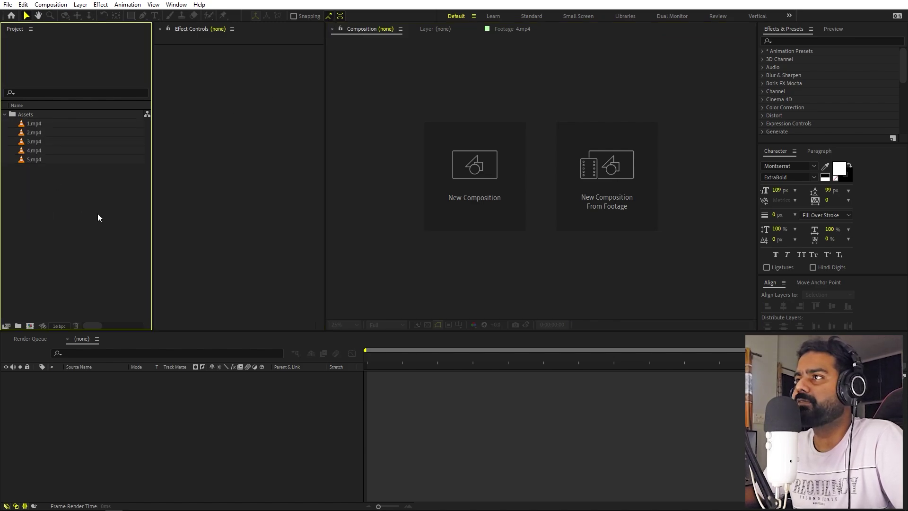
{"action": "left_click", "coordinate": [50, 4]}
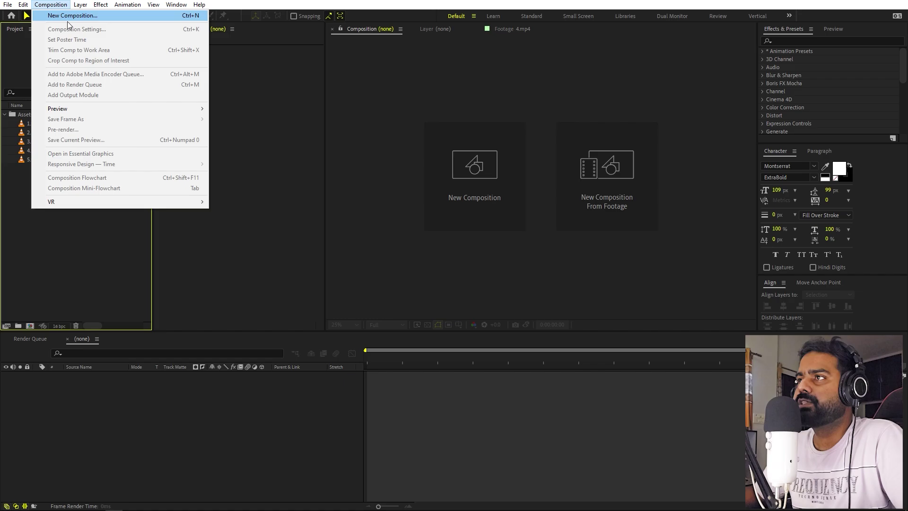
{"action": "left_click", "coordinate": [57, 16]}
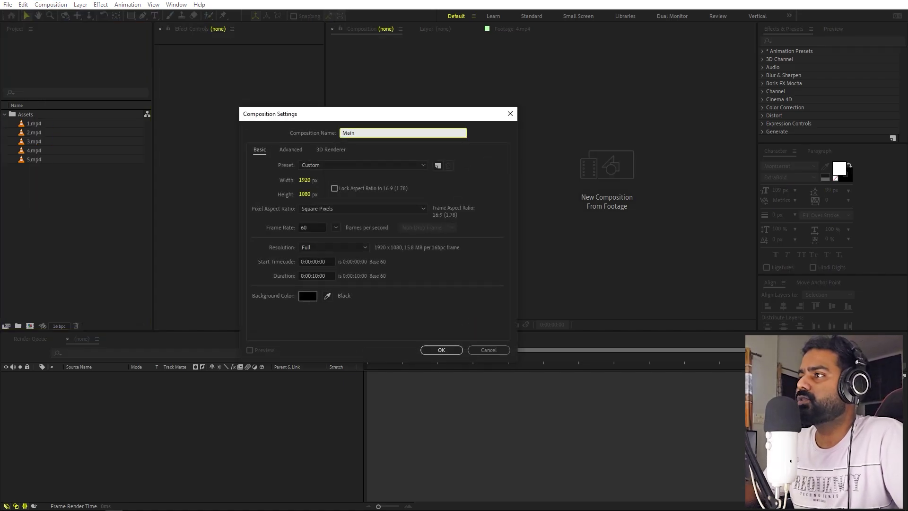
{"action": "left_click", "coordinate": [296, 179]}
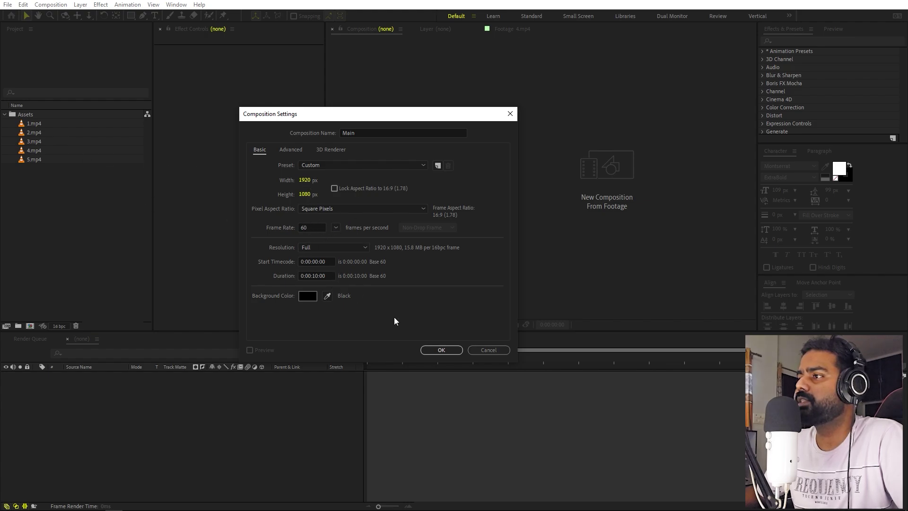
{"action": "left_click", "coordinate": [440, 350]}
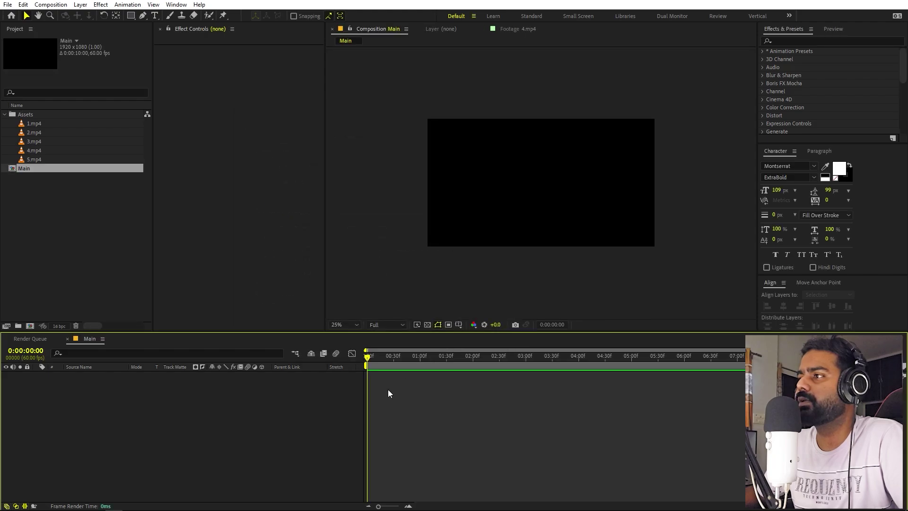
- Fit Main to the viewer and make a new composition 1 from clip 1.mp4
{"action": "left_click", "coordinate": [344, 325]}
{"action": "left_click", "coordinate": [351, 345]}
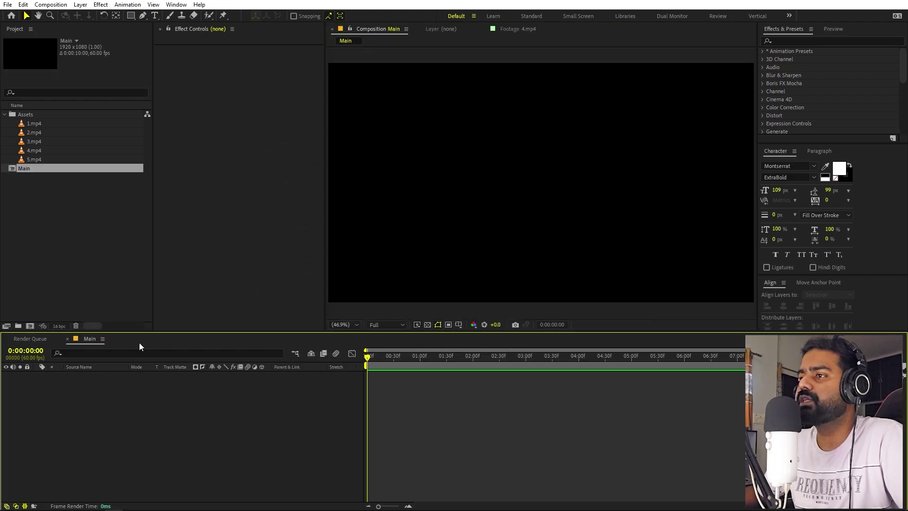
{"action": "left_click", "coordinate": [81, 271]}
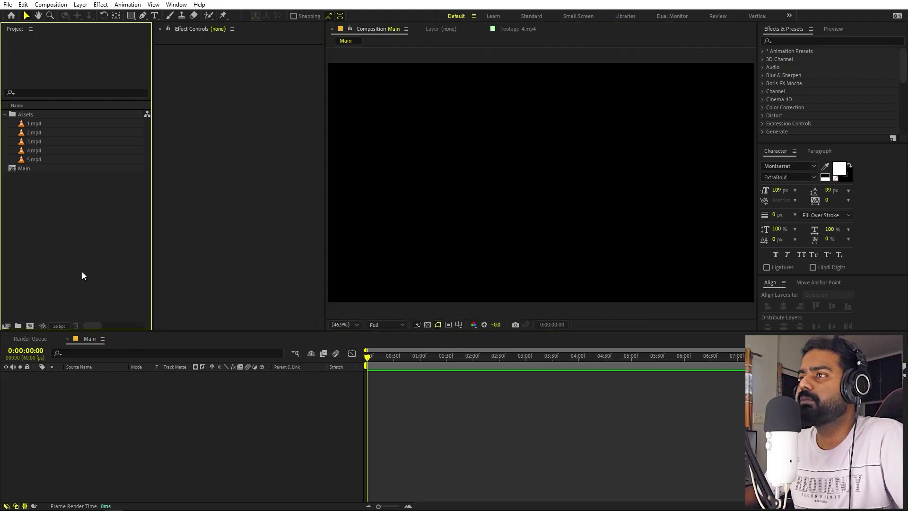
{"action": "left_click", "coordinate": [27, 124]}
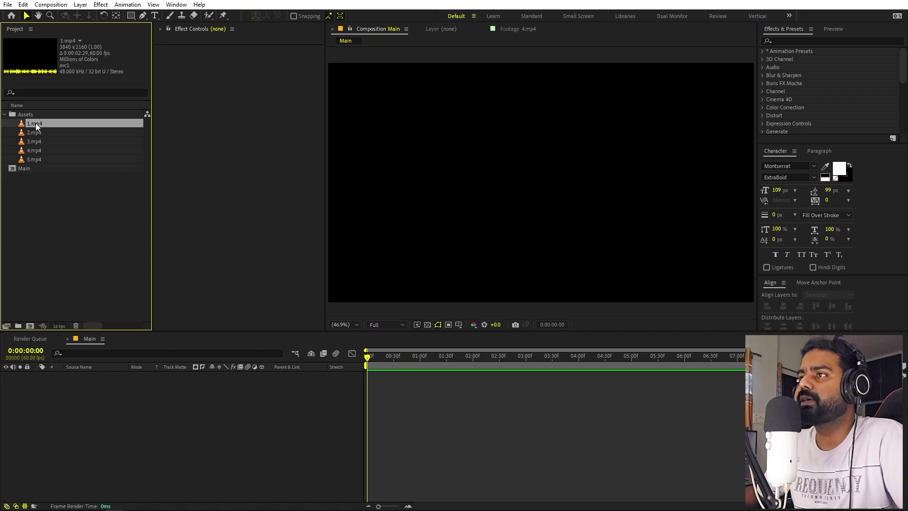
{"action": "left_click_drag", "start_coordinate": [34, 122], "coordinate": [29, 324]}
{"action": "left_click", "coordinate": [410, 390]}
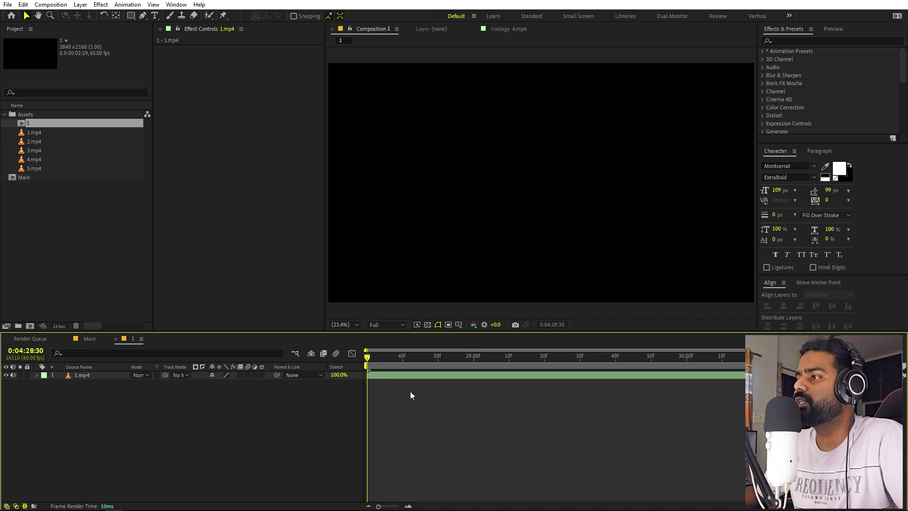
- End the work area in the microphone shot and trim comp 1 to it, about 0:00:01:55
{"action": "left_click_drag", "start_coordinate": [367, 356], "coordinate": [772, 364]}
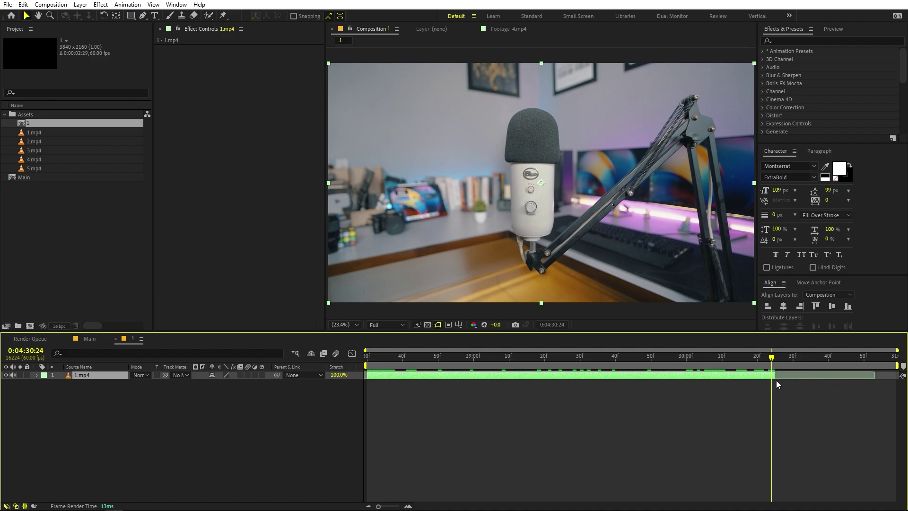
{"action": "left_click_drag", "start_coordinate": [900, 366], "coordinate": [772, 374]}
{"action": "right_click", "coordinate": [712, 363]}
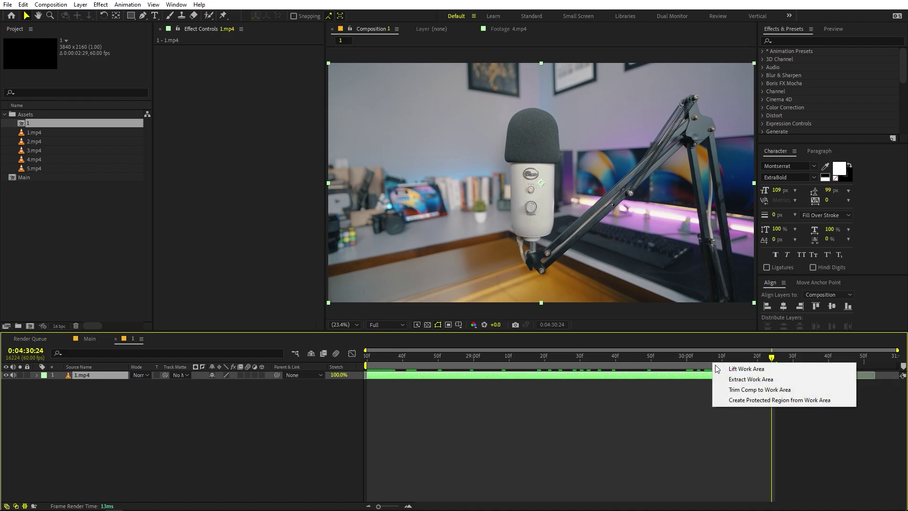
{"action": "left_click", "coordinate": [731, 389]}
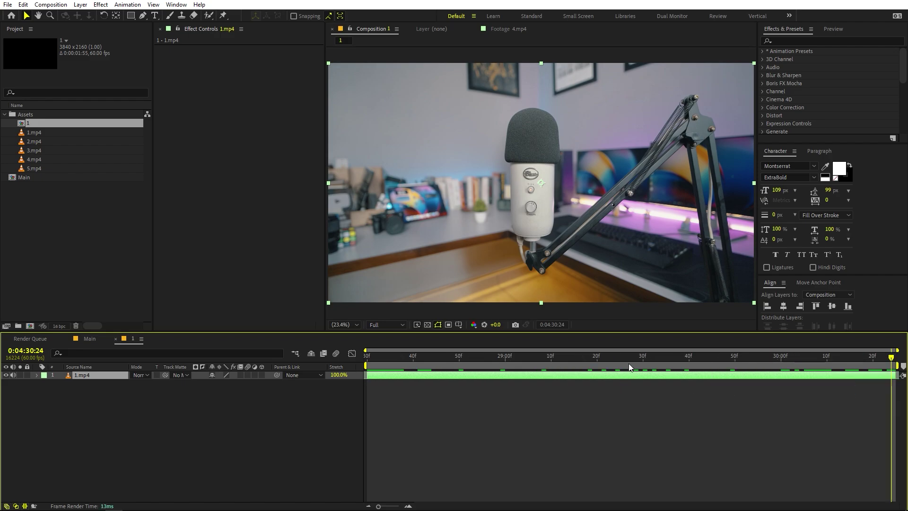
{"action": "key", "text": "Home"}
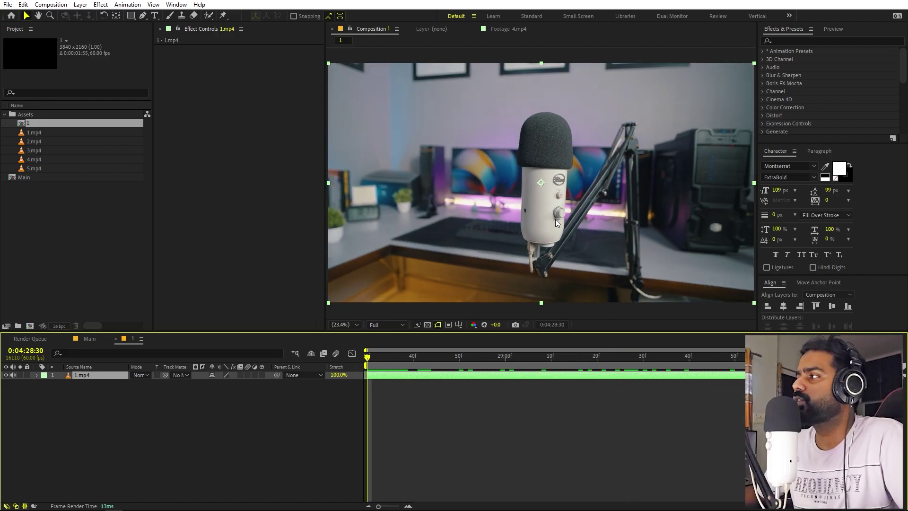
- Open the Tracker panel and start Stabilize Motion on the 1.mp4 layer, zoomed to 200%
{"action": "left_click", "coordinate": [177, 4]}
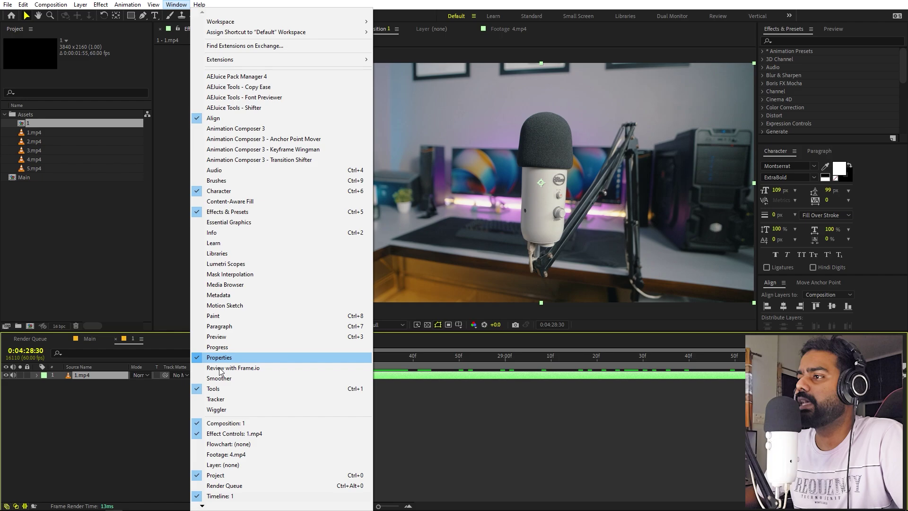
{"action": "left_click", "coordinate": [223, 401]}
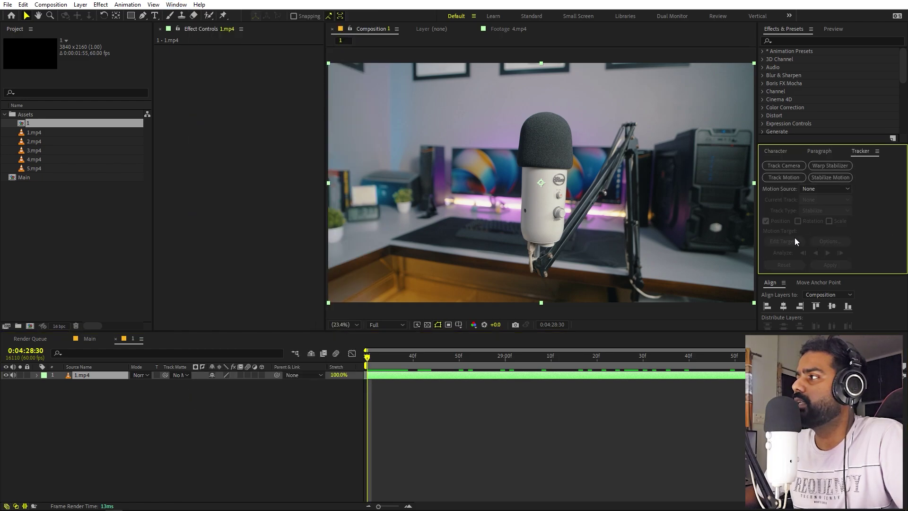
{"action": "left_click", "coordinate": [831, 177]}
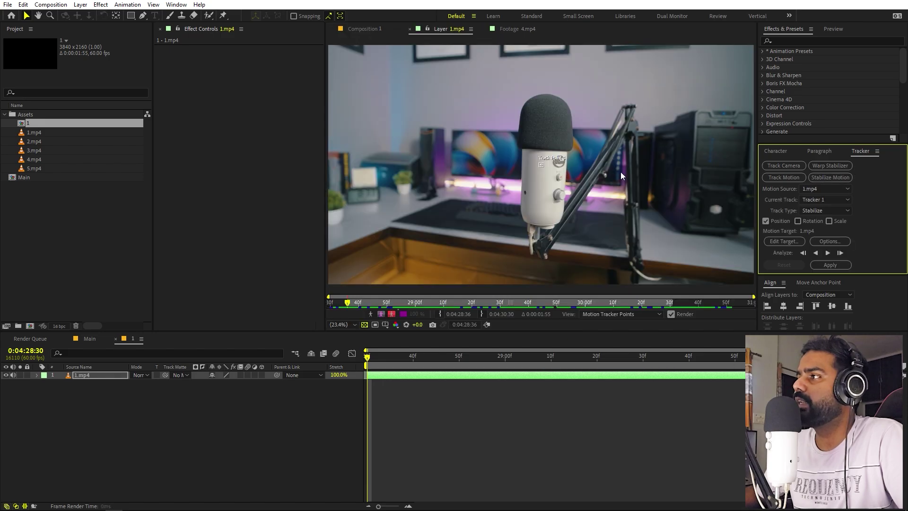
{"action": "key", "text": "slash"}
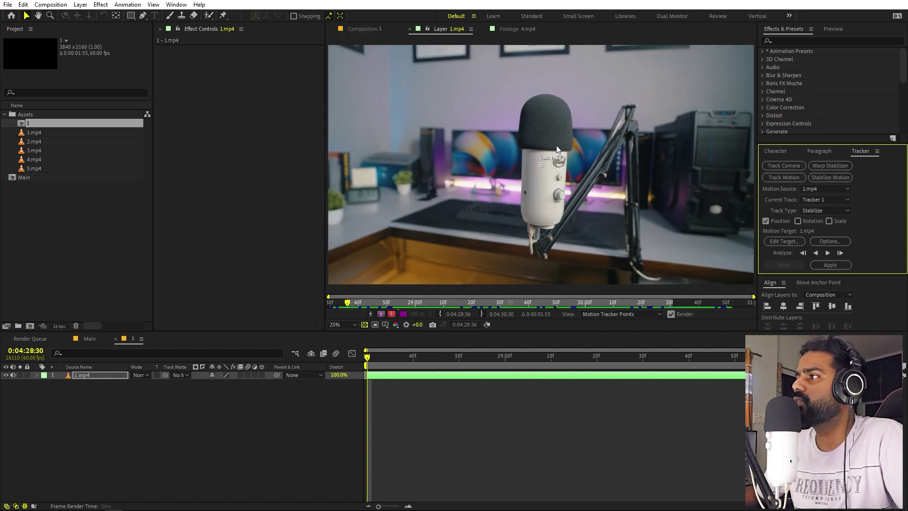
{"action": "key", "text": "period"}
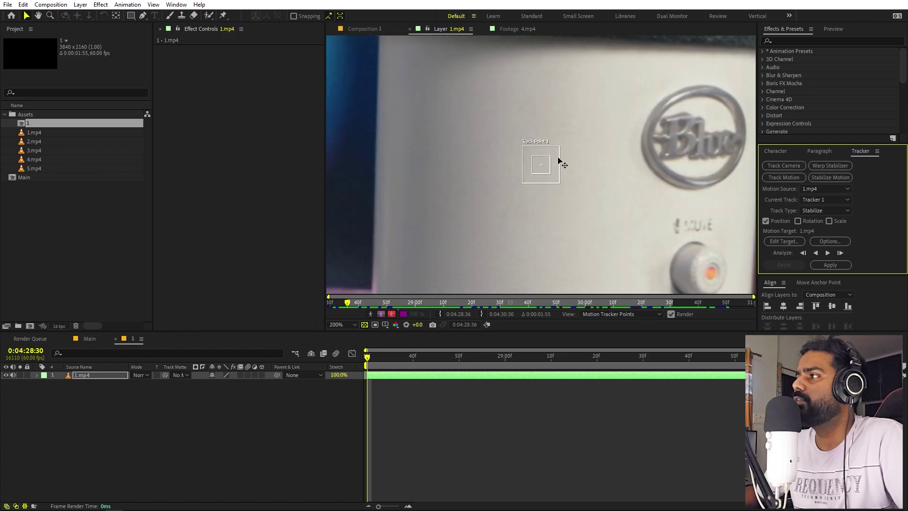
- Place Track Point 1 on the microphone's Blue logo and enlarge its search and feature boxes
{"action": "left_click_drag", "start_coordinate": [546, 170], "coordinate": [672, 126]}
{"action": "scroll", "coordinate": [672, 126], "scroll_direction": "down", "scroll_amount": 5}
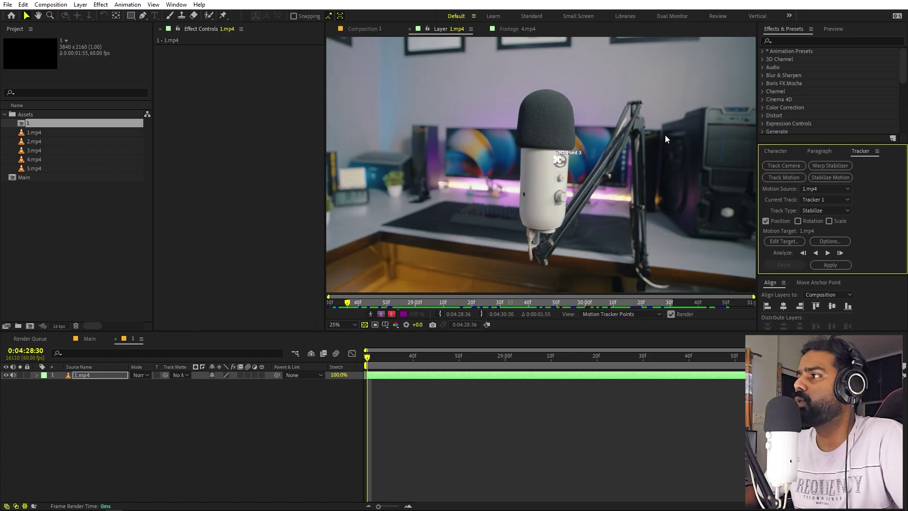
{"action": "scroll", "coordinate": [598, 143], "scroll_direction": "up", "scroll_amount": 1}
{"action": "key", "text": "comma"}
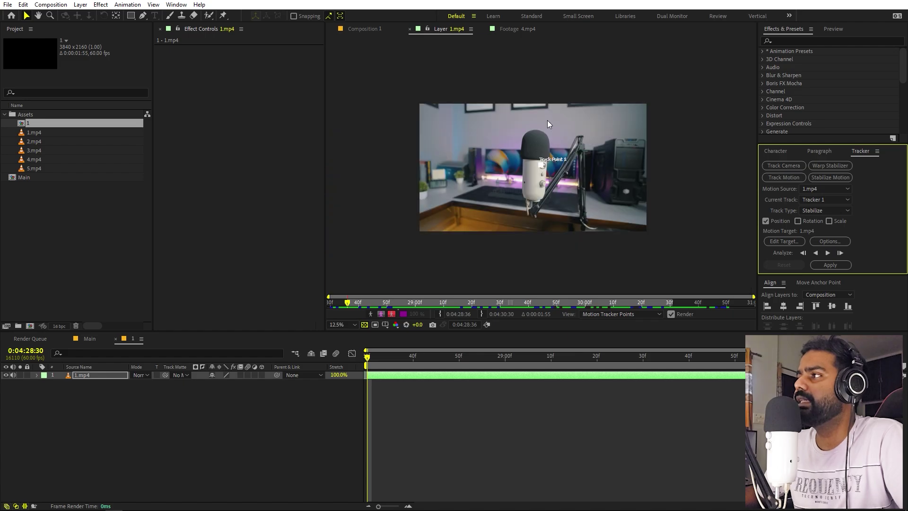
{"action": "key", "text": "period"}
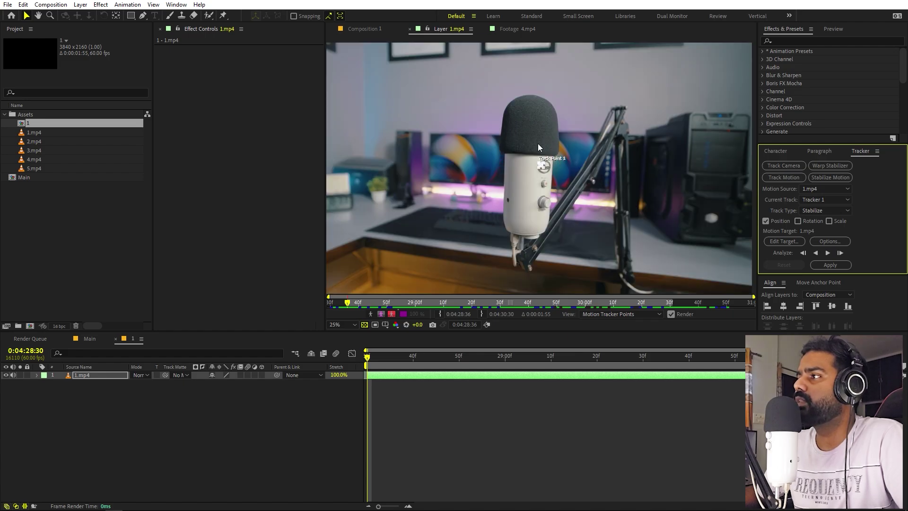
{"action": "scroll", "coordinate": [541, 158], "scroll_direction": "up", "scroll_amount": 10}
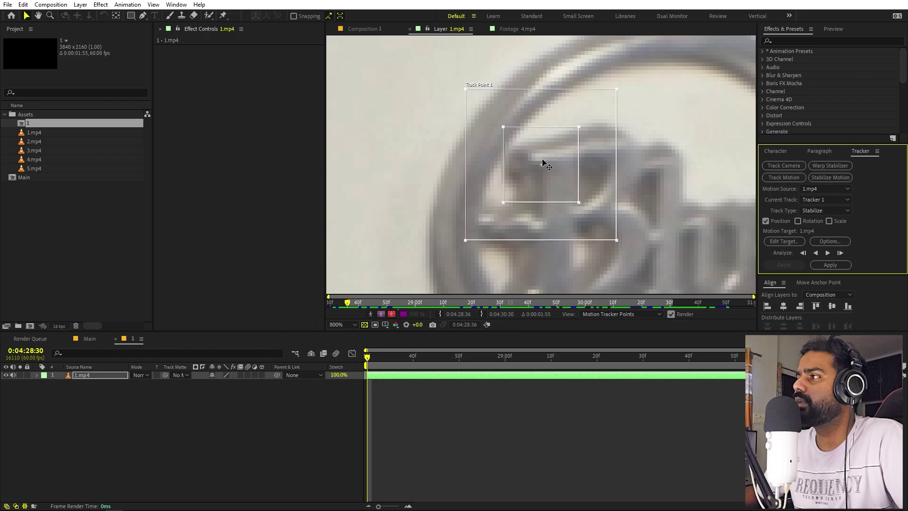
{"action": "left_click_drag", "start_coordinate": [545, 178], "coordinate": [539, 169]}
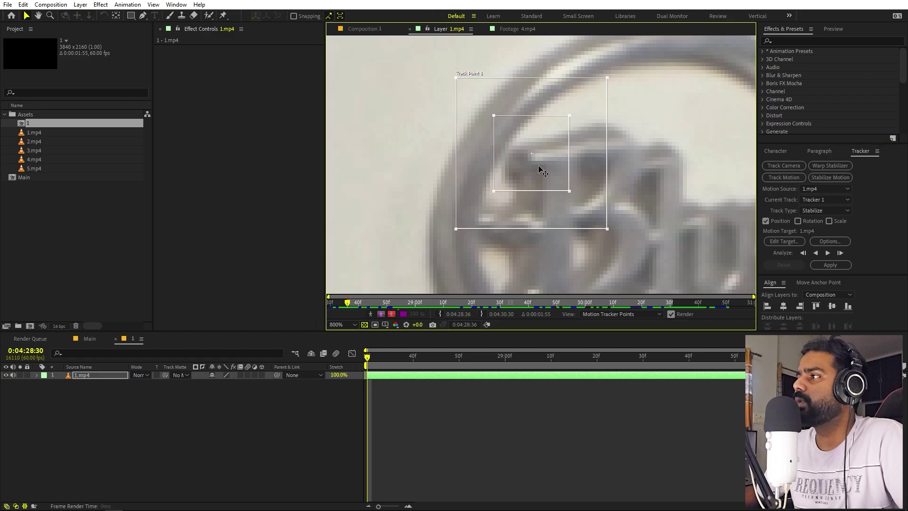
{"action": "left_click_drag", "start_coordinate": [608, 227], "coordinate": [673, 276]}
{"action": "scroll", "coordinate": [673, 276], "scroll_direction": "down", "scroll_amount": 2}
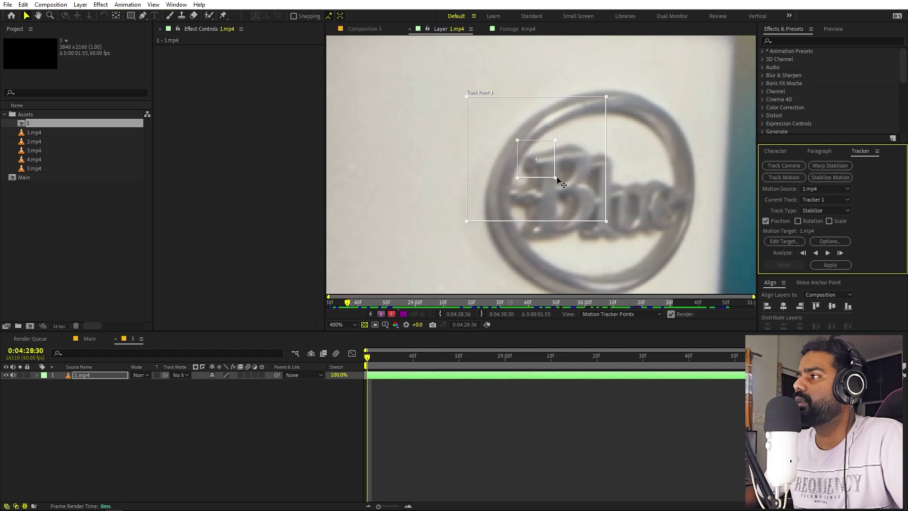
{"action": "left_click_drag", "start_coordinate": [556, 179], "coordinate": [577, 196]}
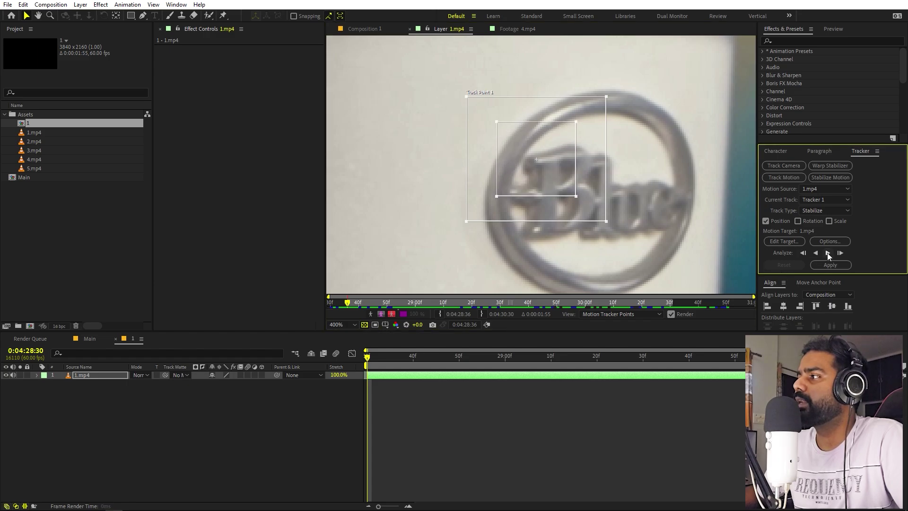
- Analyze the logo track forward through 1.mp4 and review the tracked frames
{"action": "scroll", "coordinate": [668, 224], "scroll_direction": "down", "scroll_amount": 8}
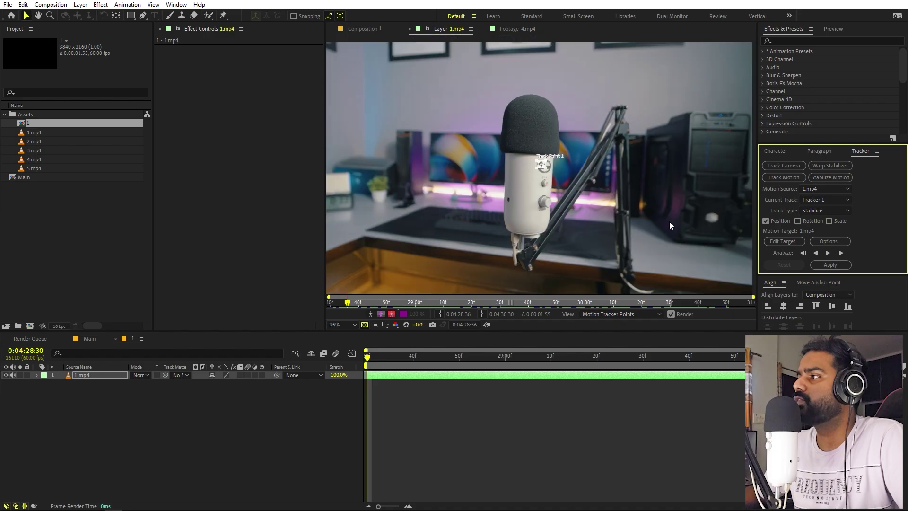
{"action": "left_click", "coordinate": [828, 253]}
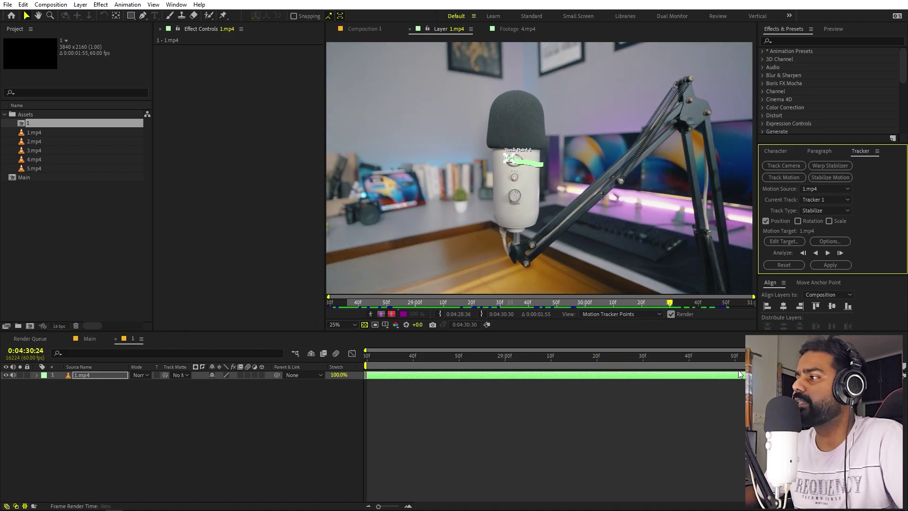
{"action": "left_click_drag", "start_coordinate": [710, 355], "coordinate": [456, 359]}
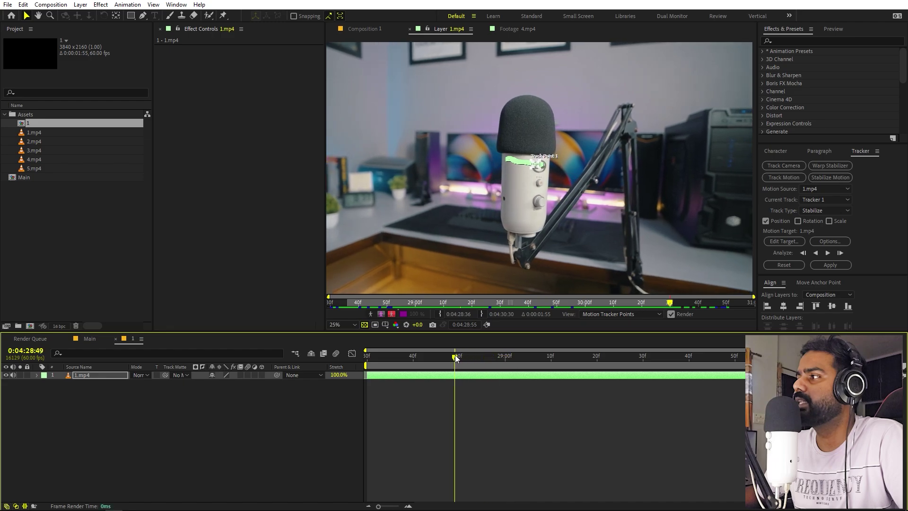
- Set the motion target to 1.mp4 and apply the stabilization in X and Y
{"action": "left_click", "coordinate": [788, 240]}
{"action": "left_click", "coordinate": [493, 166]}
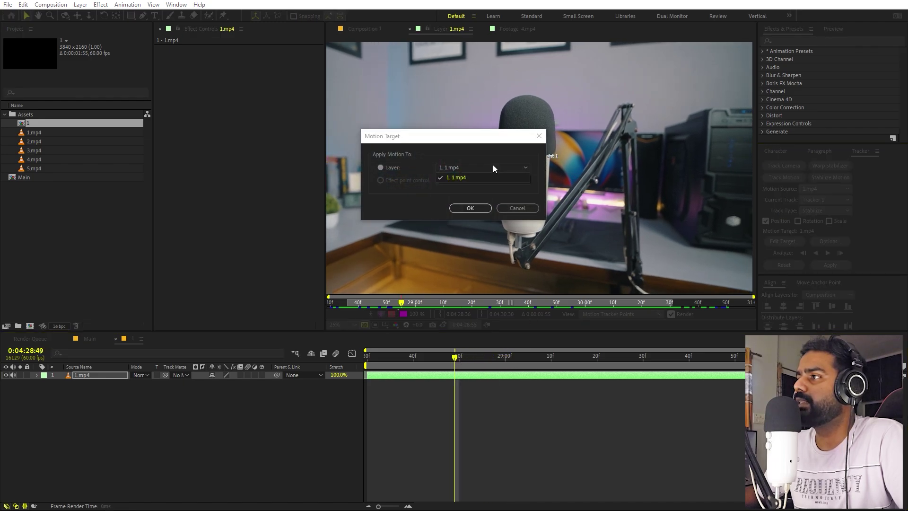
{"action": "left_click", "coordinate": [473, 180]}
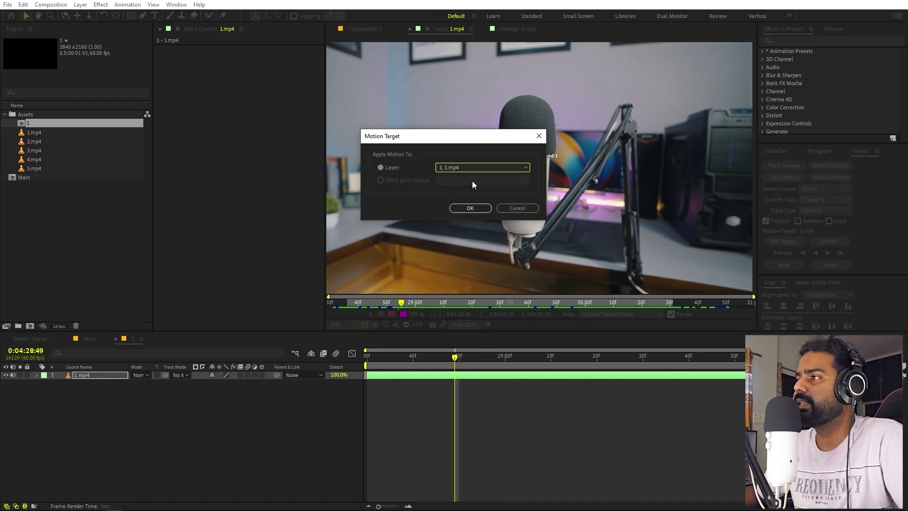
{"action": "left_click", "coordinate": [479, 208]}
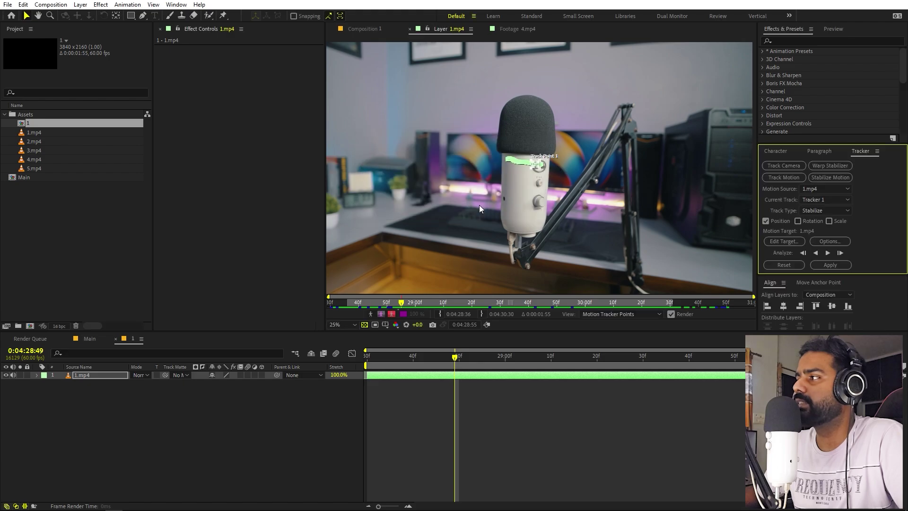
{"action": "left_click", "coordinate": [831, 264]}
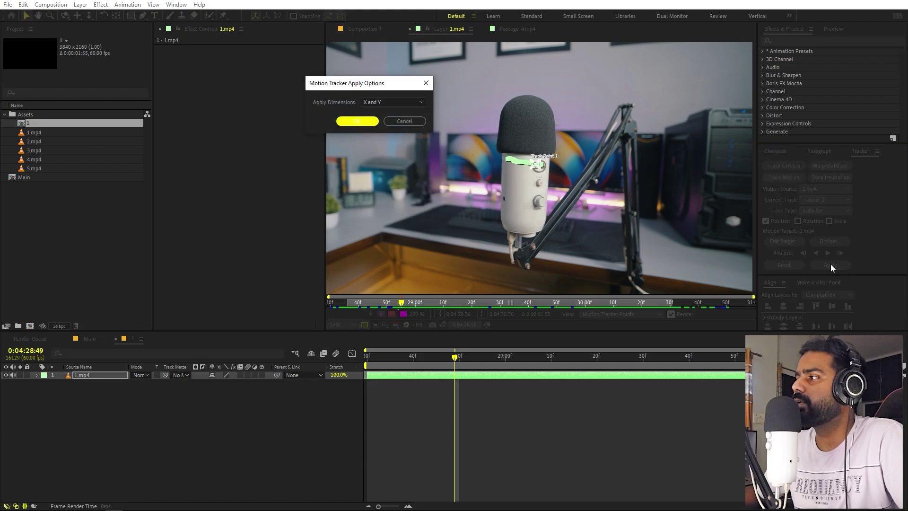
{"action": "left_click", "coordinate": [357, 121]}
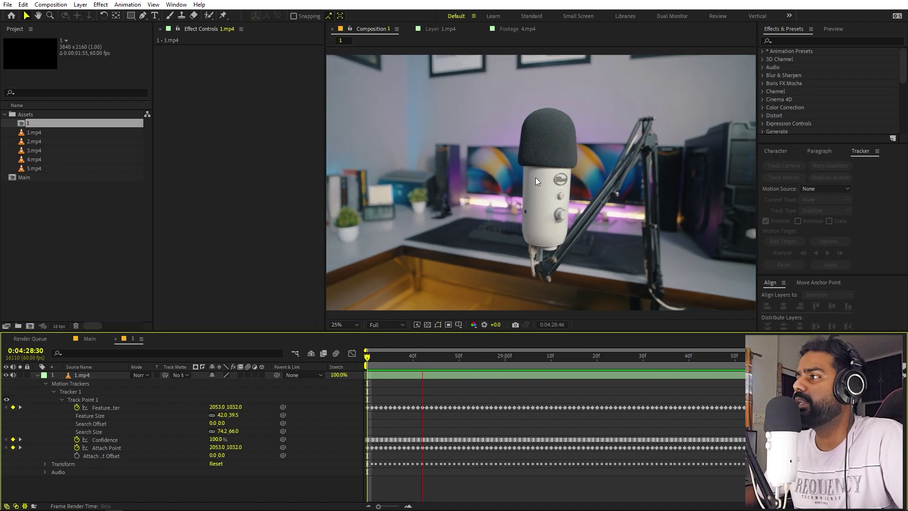
- Play back the stabilized 1.mp4 in comp 1 and collapse the layer's tracker properties
{"action": "scroll", "coordinate": [536, 177], "scroll_direction": "down", "scroll_amount": 1}
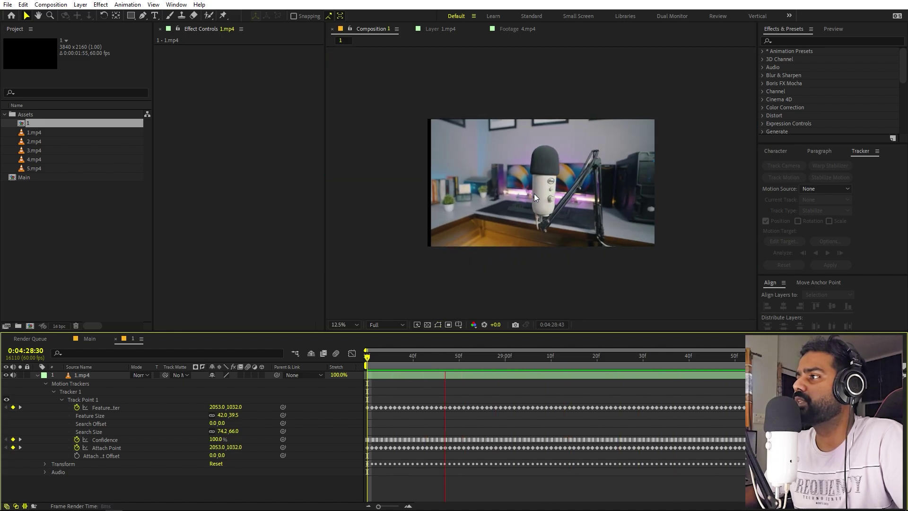
{"action": "key", "text": "space"}
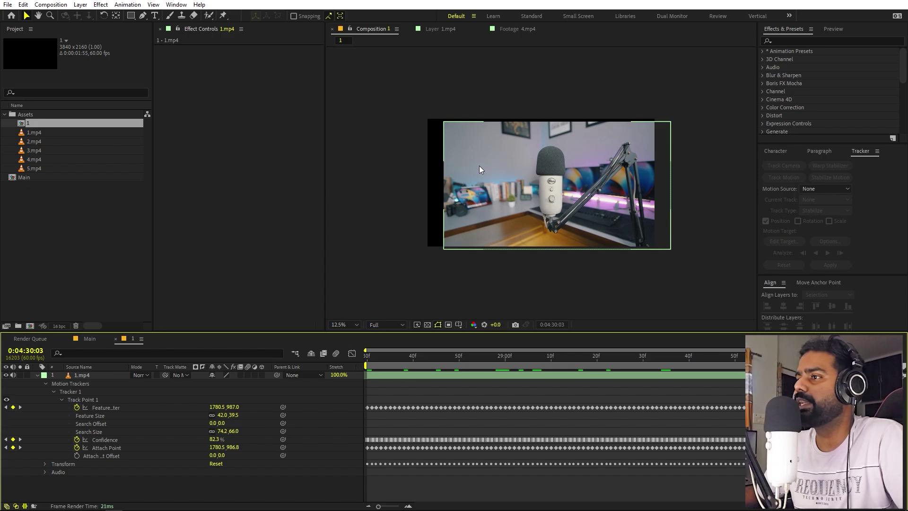
{"action": "left_click", "coordinate": [37, 375]}
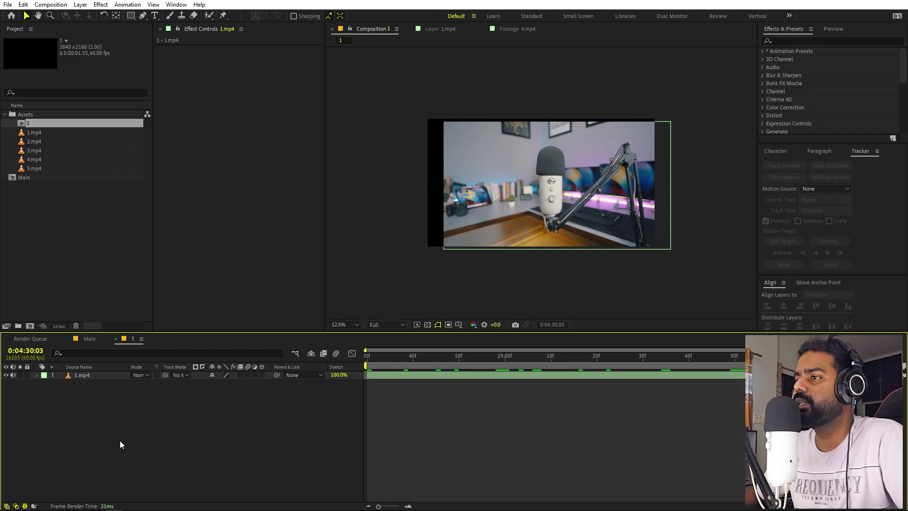
- Add comp 1 as a layer in Main and scale it down to 61.4%
{"action": "left_click", "coordinate": [89, 339]}
{"action": "left_click", "coordinate": [69, 257]}
{"action": "left_click", "coordinate": [24, 123]}
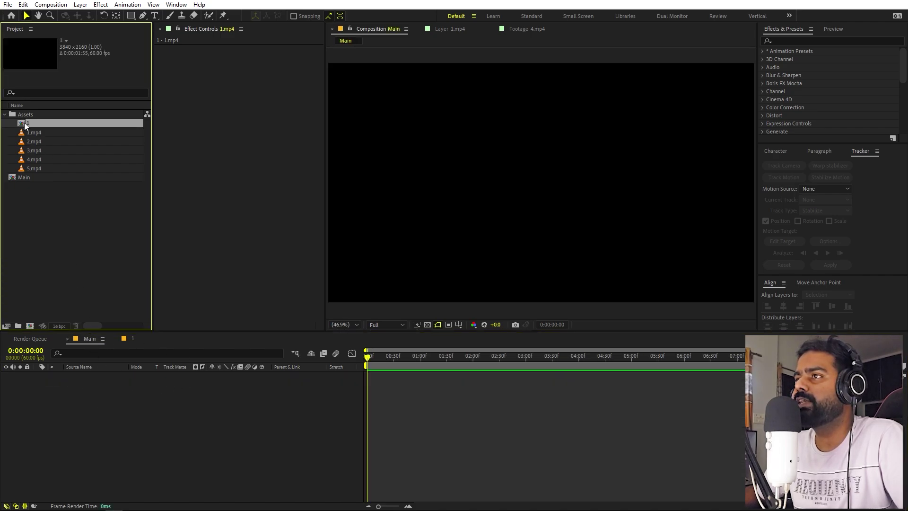
{"action": "left_click_drag", "start_coordinate": [23, 121], "coordinate": [75, 392]}
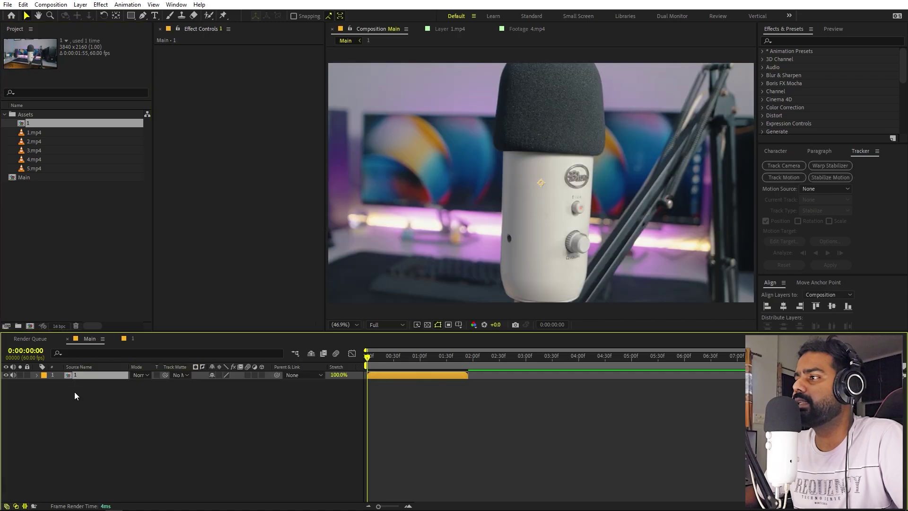
{"action": "scroll", "coordinate": [493, 197], "scroll_direction": "down", "scroll_amount": 2}
{"action": "key", "text": "s"}
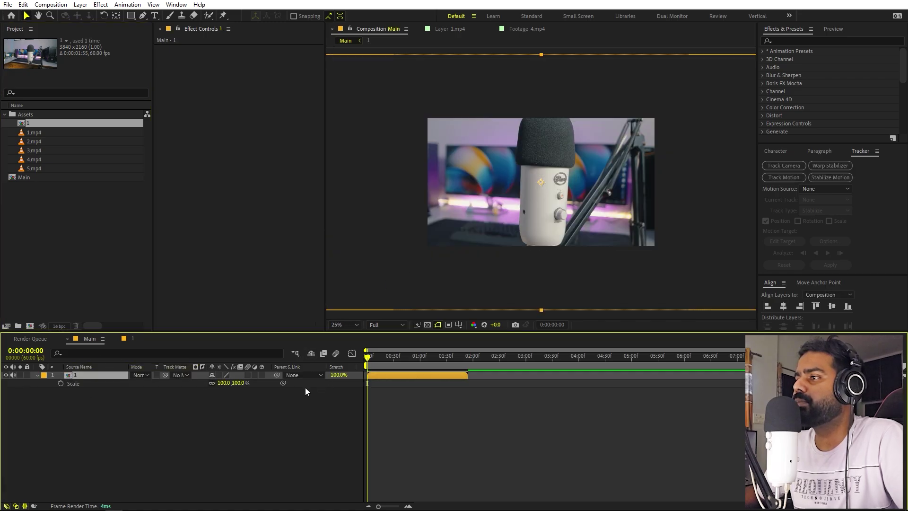
{"action": "left_click_drag", "start_coordinate": [220, 382], "coordinate": [154, 382]}
{"action": "key", "text": "ctrl+shift+a"}
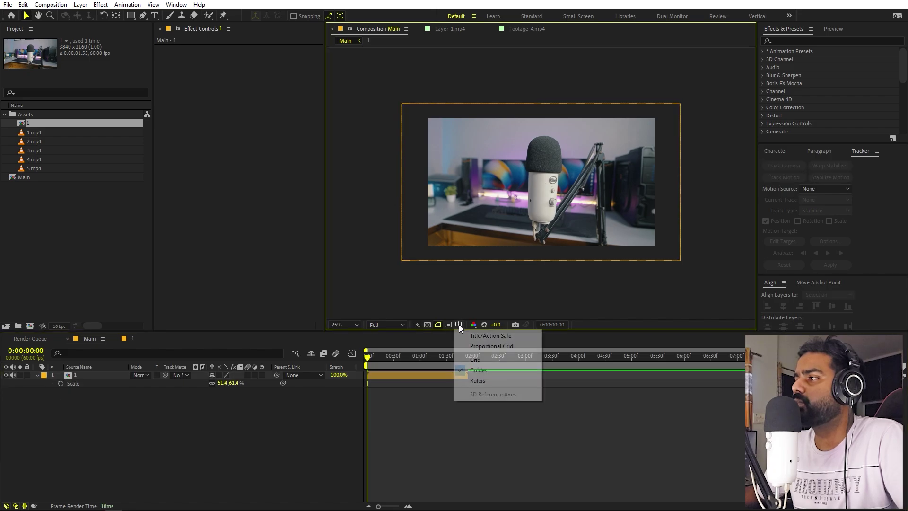
- Show the Title/Action Safe guides, nudge comp 1 slightly left and shrink it further
{"action": "left_click", "coordinate": [459, 324]}
{"action": "left_click", "coordinate": [472, 336]}
{"action": "scroll", "coordinate": [539, 220], "scroll_direction": "up", "scroll_amount": 5}
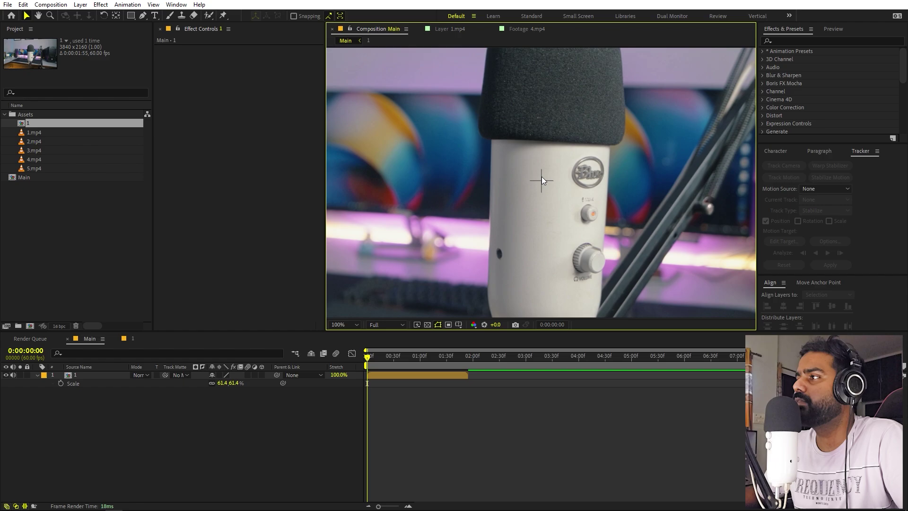
{"action": "scroll", "coordinate": [541, 177], "scroll_direction": "down", "scroll_amount": 4}
{"action": "left_click", "coordinate": [571, 195]}
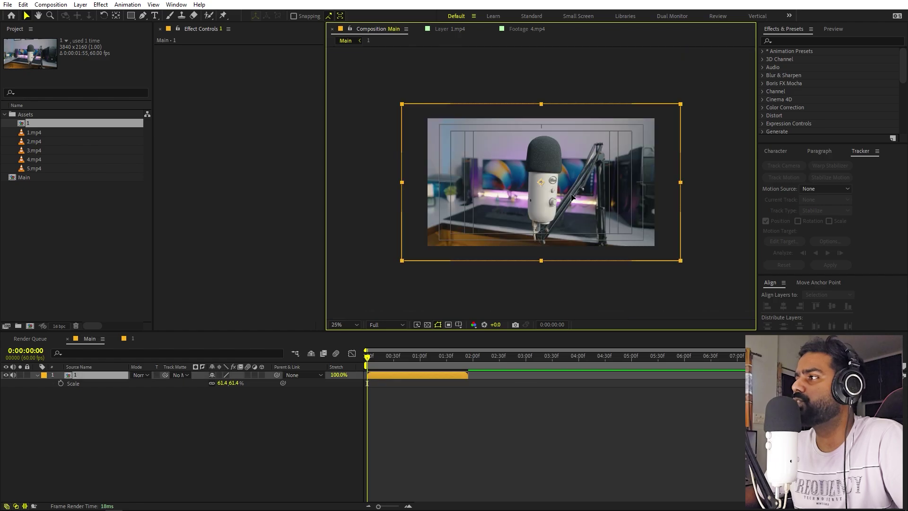
{"action": "left_click_drag", "start_coordinate": [571, 196], "coordinate": [563, 197]}
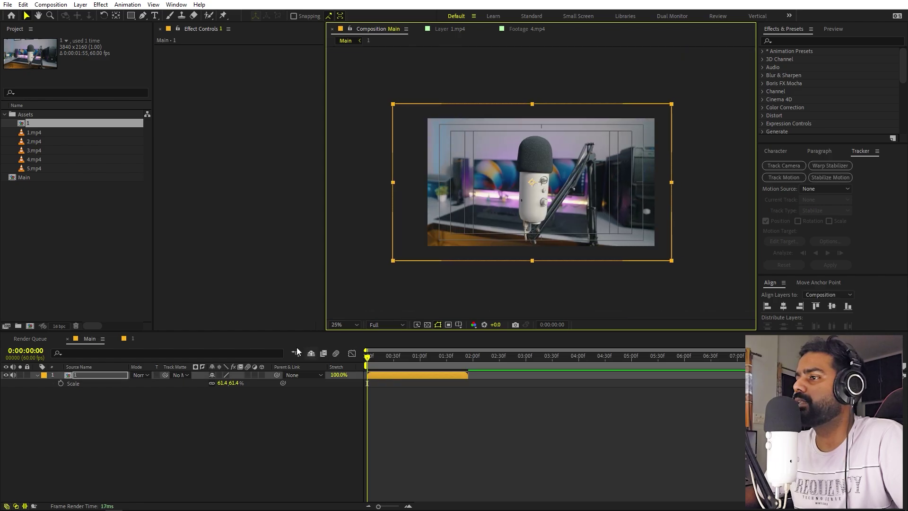
{"action": "left_click_drag", "start_coordinate": [224, 387], "coordinate": [197, 388]}
{"action": "left_click", "coordinate": [261, 414]}
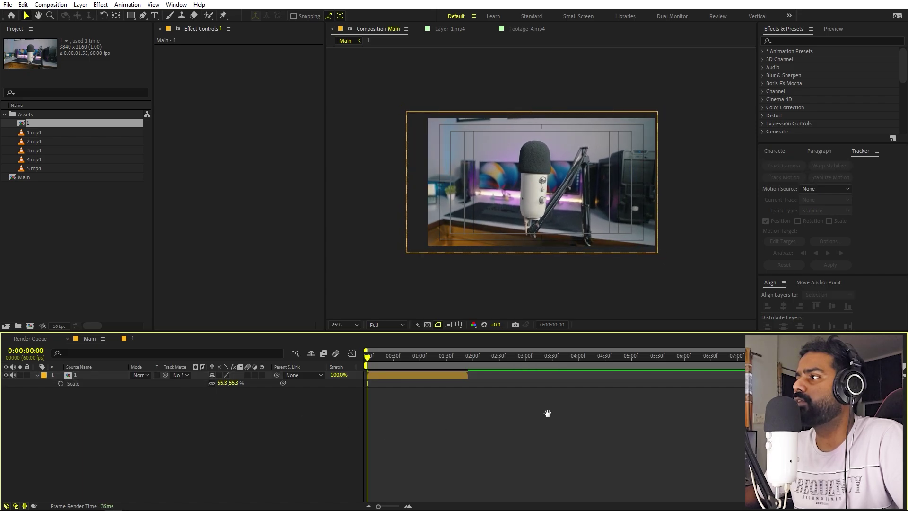
- Preview Main and fine-tune comp 1's scale to 55.6% so it fills the frame
{"action": "key", "text": "space"}
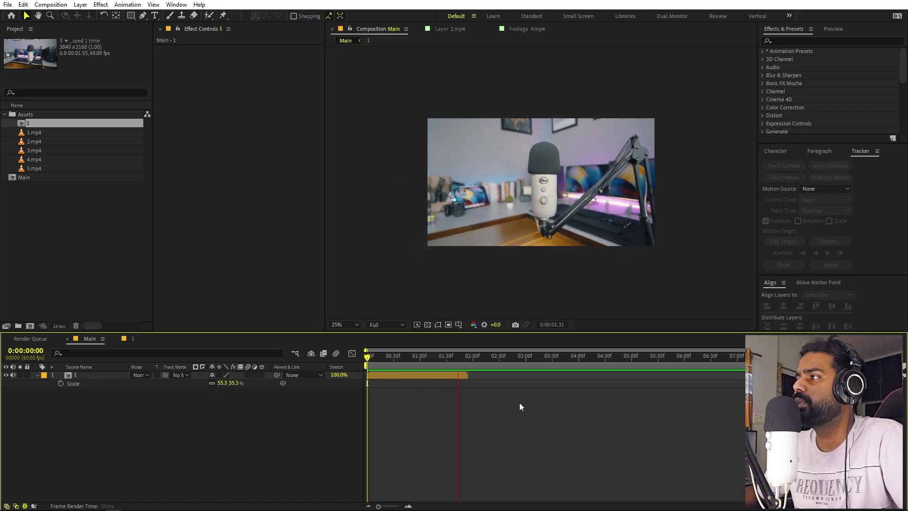
{"action": "key", "text": "space"}
{"action": "key", "text": "apostrophe"}
{"action": "left_click_drag", "start_coordinate": [468, 373], "coordinate": [403, 373]}
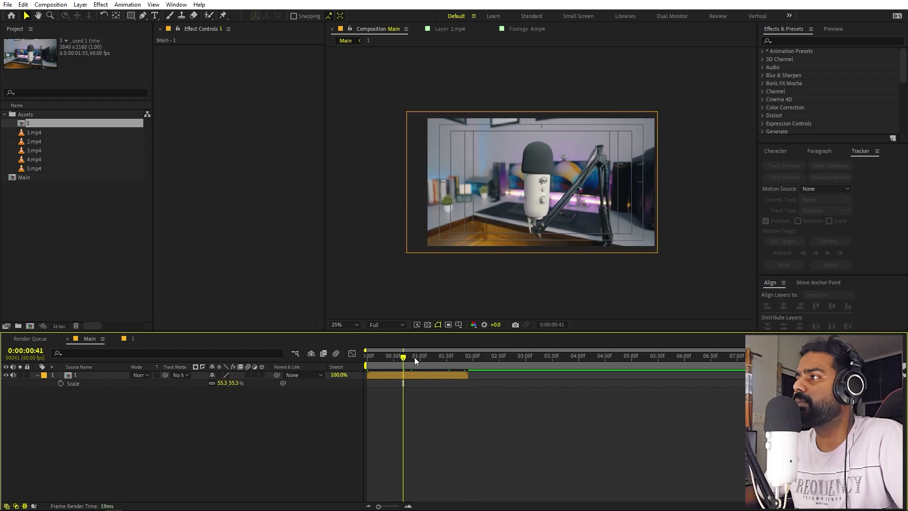
{"action": "left_click_drag", "start_coordinate": [219, 386], "coordinate": [226, 388]}
{"action": "left_click", "coordinate": [660, 380]}
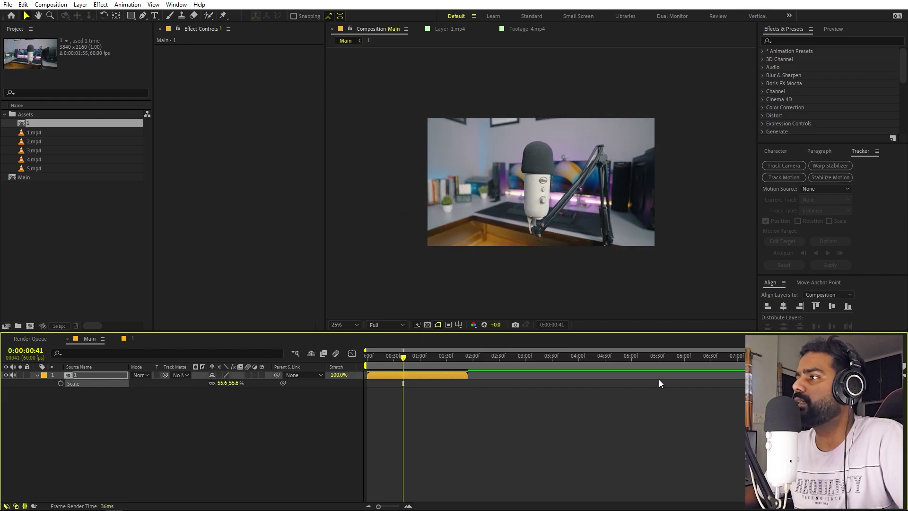
{"action": "key", "text": "space"}
{"action": "left_click_drag", "start_coordinate": [474, 361], "coordinate": [306, 400]}
- Create a new composition 2 from the 2.mp4 footage
{"action": "left_click", "coordinate": [300, 406]}
{"action": "left_click", "coordinate": [139, 255]}
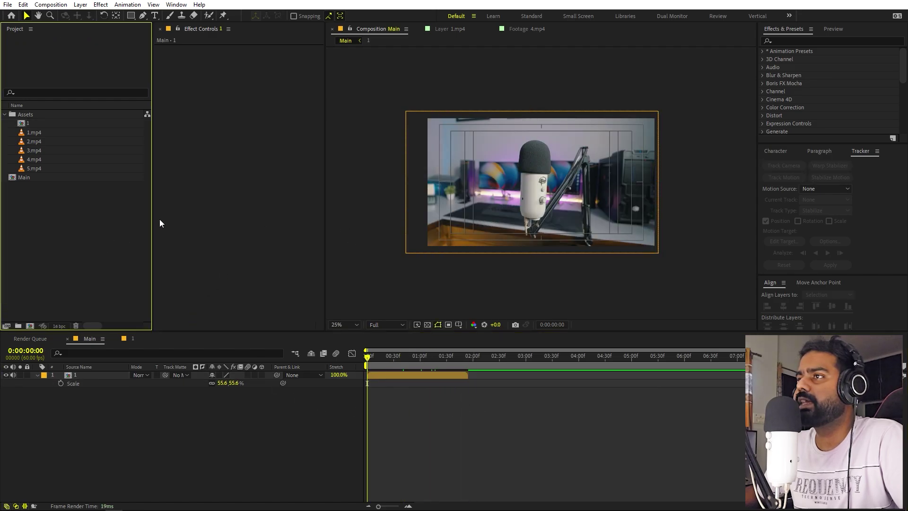
{"action": "left_click", "coordinate": [33, 141]}
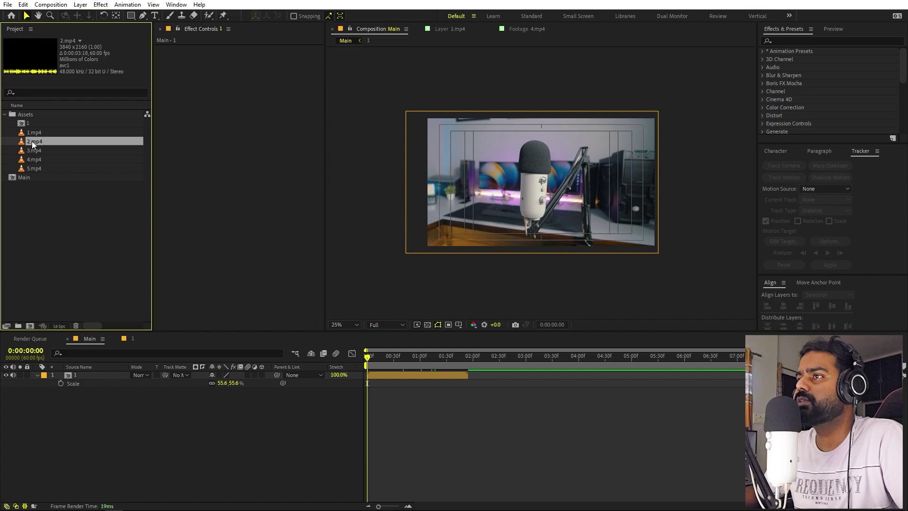
{"action": "left_click_drag", "start_coordinate": [36, 142], "coordinate": [32, 326]}
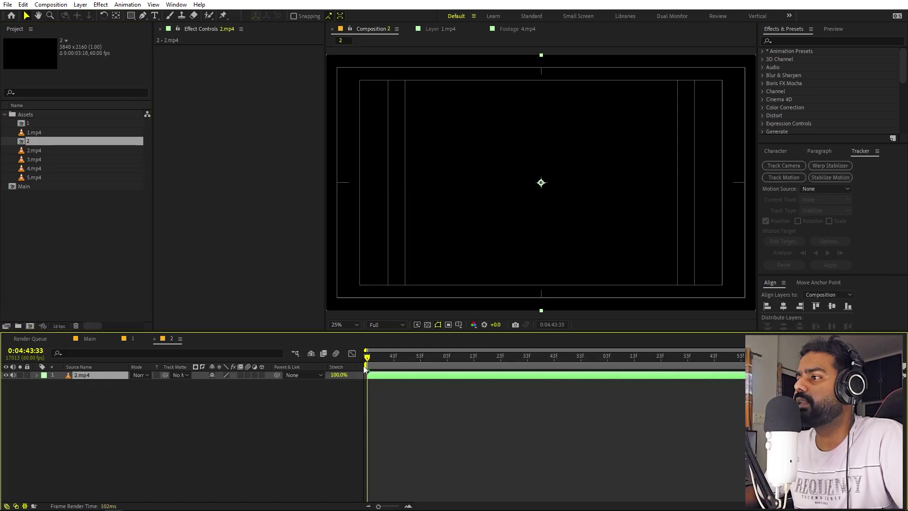
- Trim 2.mp4's out-point and trim comp 2 to its work area, about 0:00:01:51
{"action": "left_click_drag", "start_coordinate": [368, 359], "coordinate": [374, 360]}
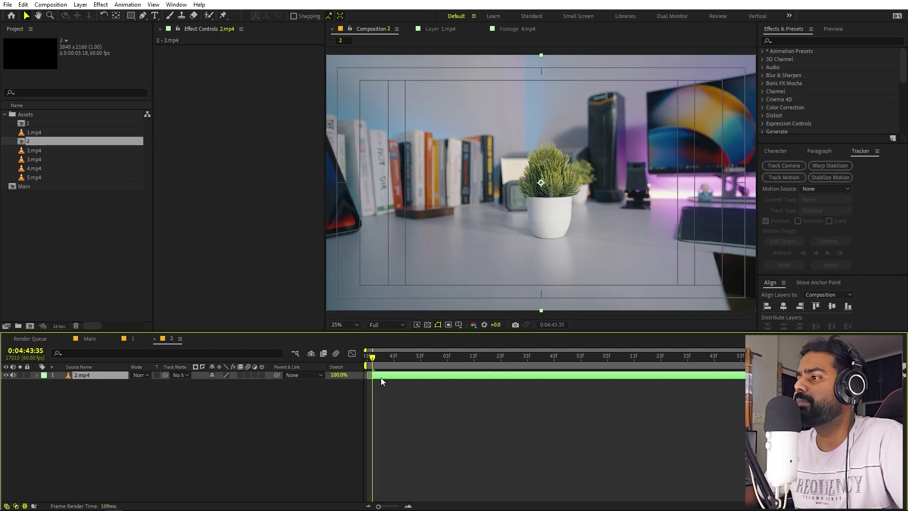
{"action": "left_click_drag", "start_coordinate": [373, 358], "coordinate": [651, 360]}
{"action": "left_click_drag", "start_coordinate": [870, 376], "coordinate": [666, 377]}
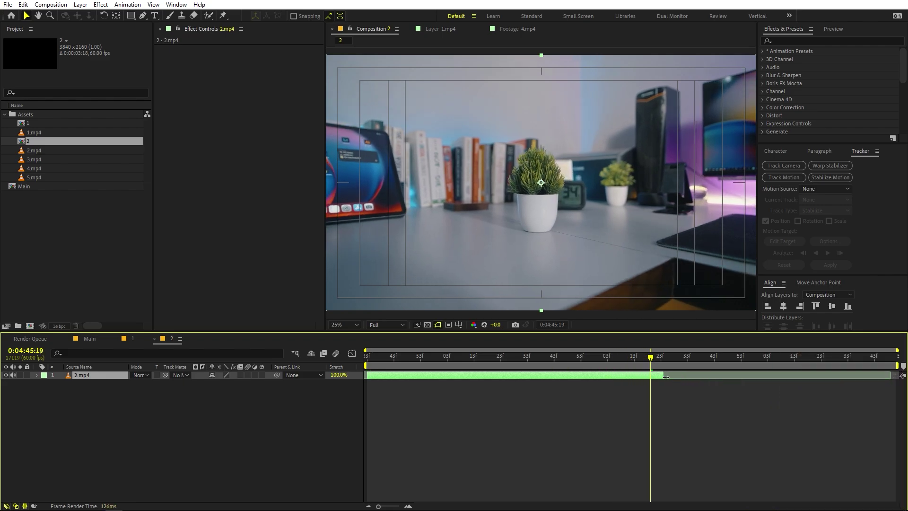
{"action": "left_click_drag", "start_coordinate": [898, 366], "coordinate": [661, 373]}
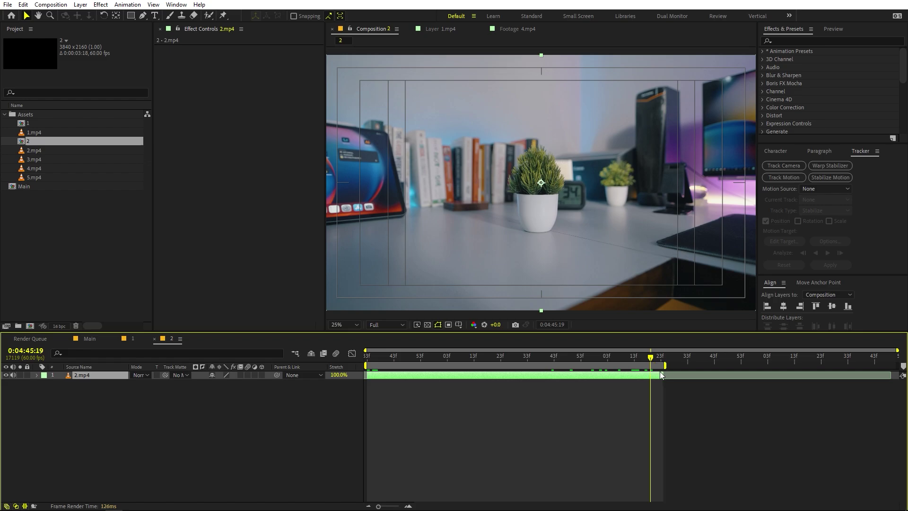
{"action": "right_click", "coordinate": [622, 365]}
{"action": "left_click", "coordinate": [643, 395]}
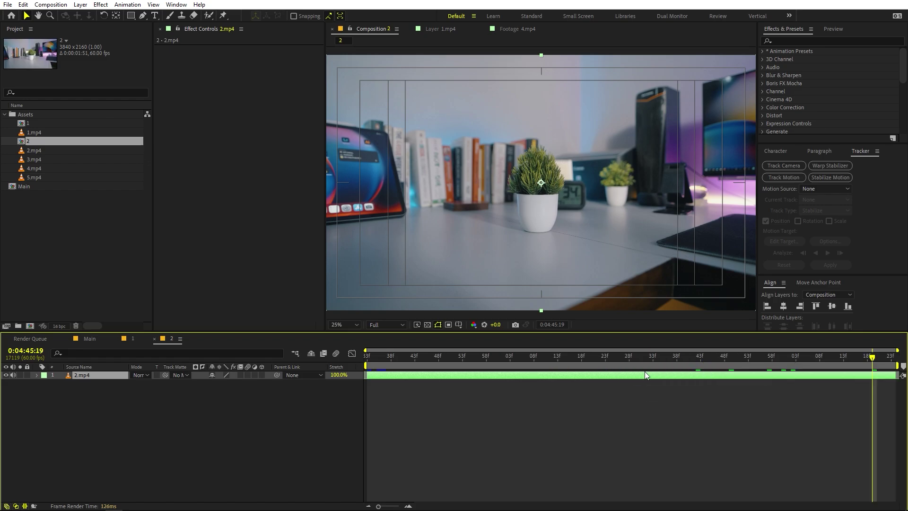
{"action": "left_click", "coordinate": [574, 415]}
{"action": "key", "text": "Home"}
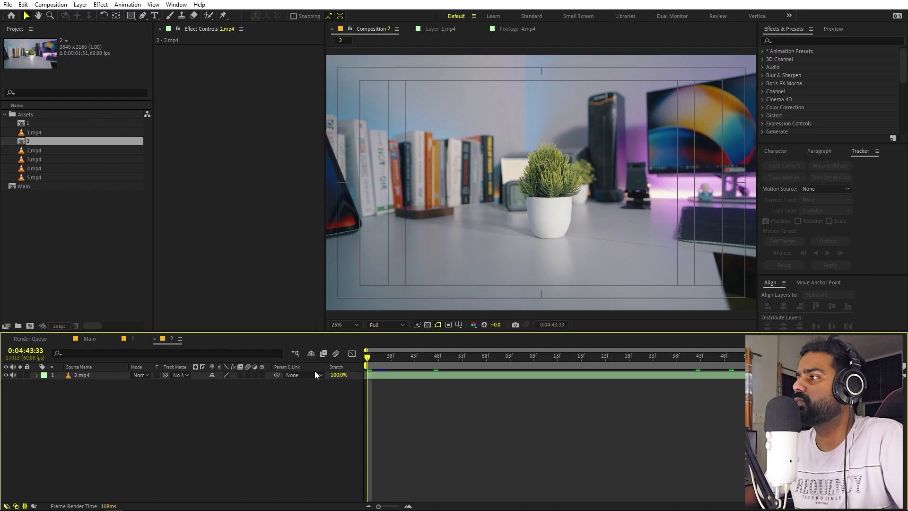
- Start Stabilize Motion on 2.mp4 and place Track Point 1 on the plant's leaves
{"action": "left_click", "coordinate": [78, 376]}
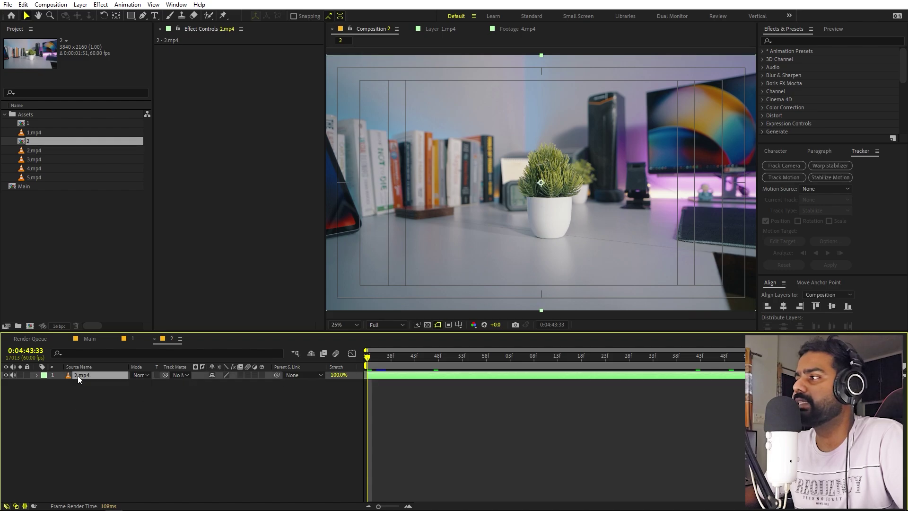
{"action": "left_click", "coordinate": [831, 179]}
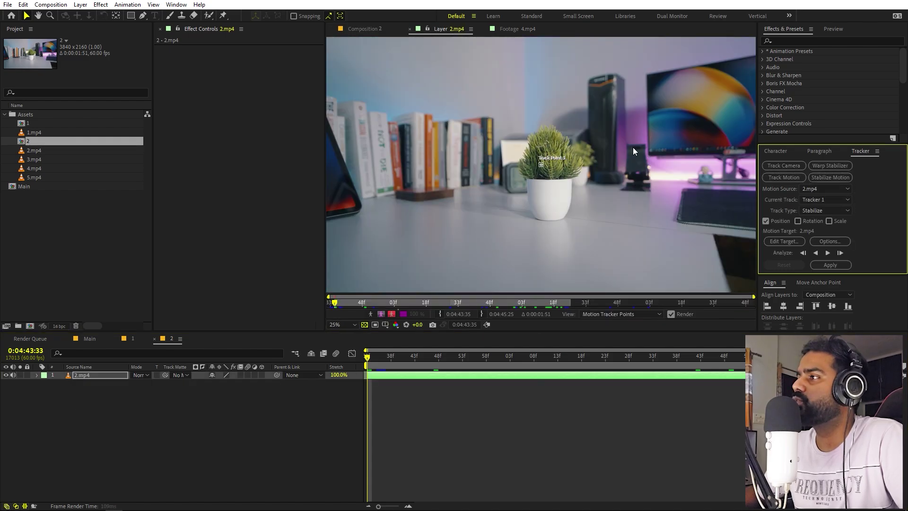
{"action": "scroll", "coordinate": [578, 141], "scroll_direction": "up", "scroll_amount": 2}
{"action": "scroll", "coordinate": [581, 140], "scroll_direction": "up", "scroll_amount": 1}
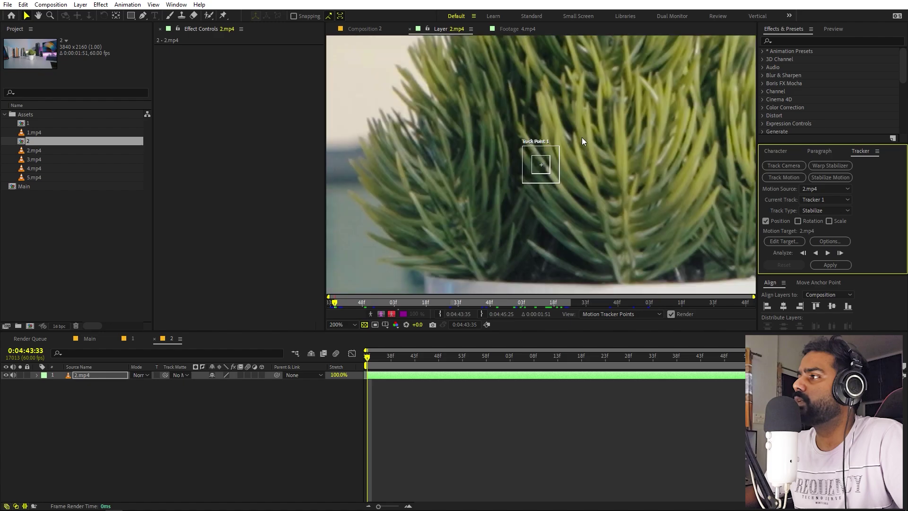
{"action": "left_click_drag", "start_coordinate": [581, 127], "coordinate": [556, 190]}
{"action": "key", "text": "v"}
{"action": "left_click_drag", "start_coordinate": [518, 228], "coordinate": [718, 155]}
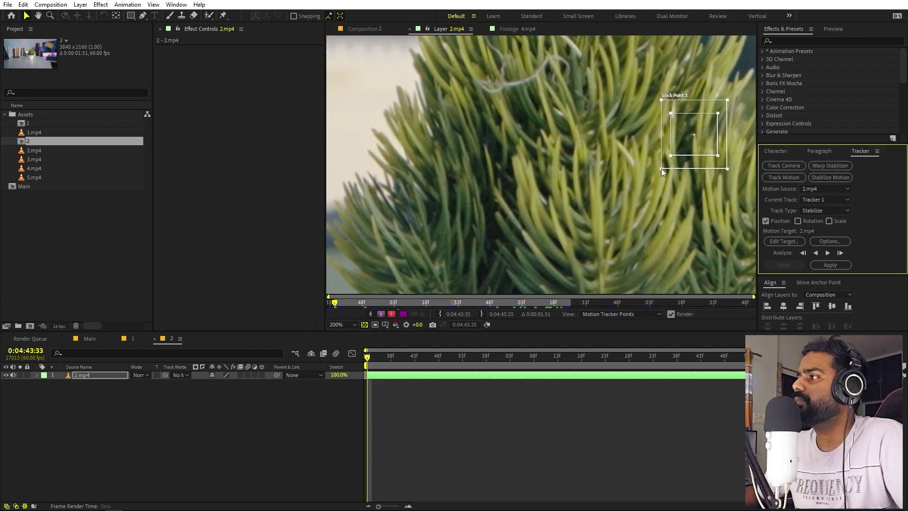
{"action": "key", "text": "comma"}
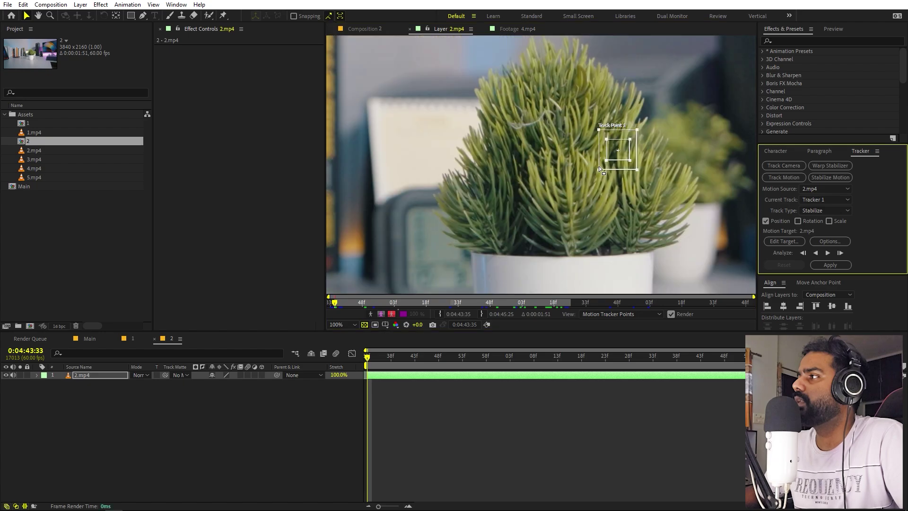
- Analyze the plant track forward through 2.mp4 and return to the clip start
{"action": "left_click", "coordinate": [828, 253]}
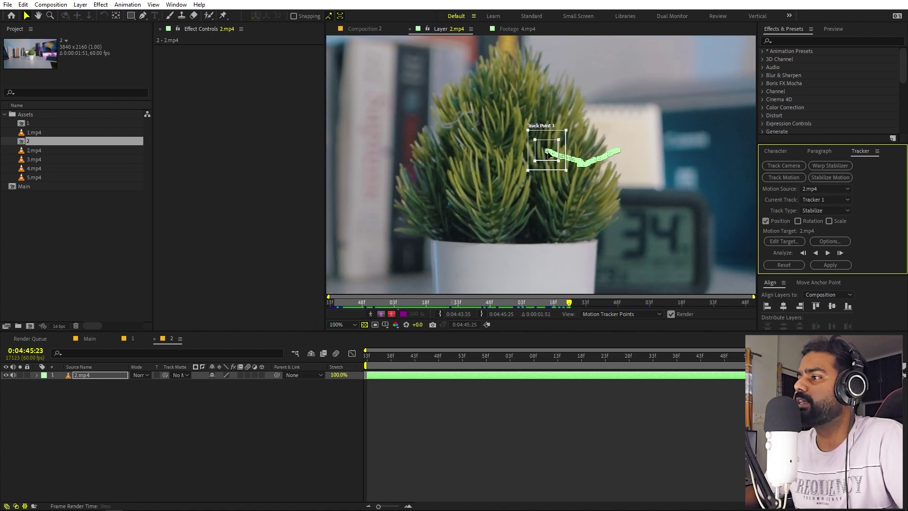
{"action": "left_click_drag", "start_coordinate": [889, 357], "coordinate": [313, 396]}
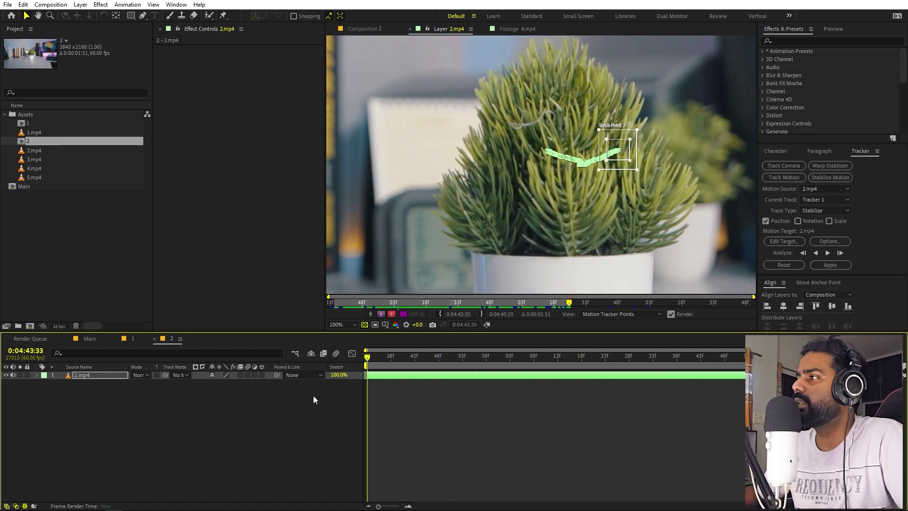
{"action": "scroll", "coordinate": [507, 211], "scroll_direction": "down", "scroll_amount": 1}
- Target 2.mp4, apply the plant track as X and Y stabilization, and preview it
{"action": "left_click", "coordinate": [790, 242]}
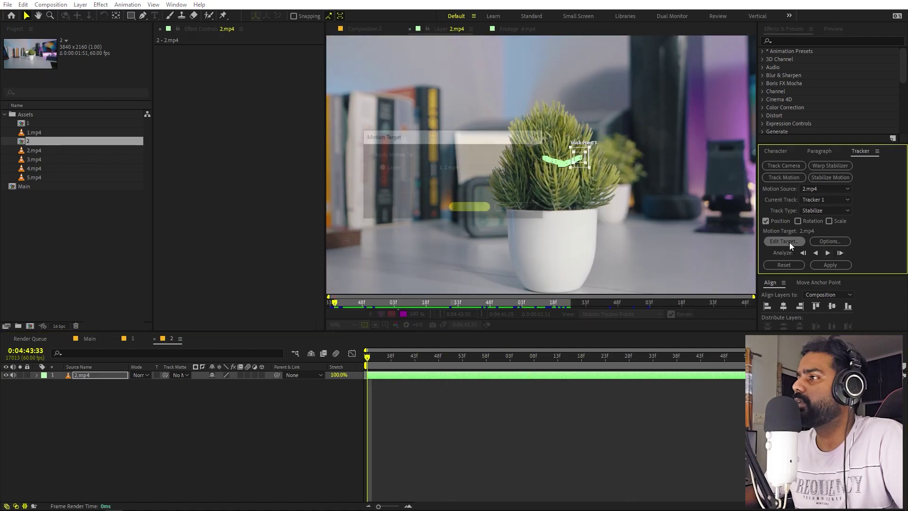
{"action": "left_click", "coordinate": [515, 170]}
{"action": "left_click", "coordinate": [475, 210]}
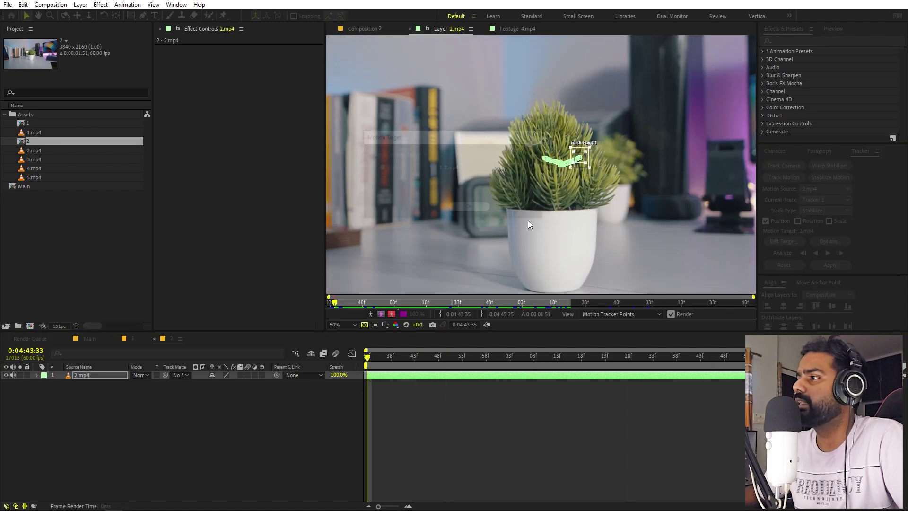
{"action": "left_click", "coordinate": [825, 265]}
{"action": "left_click", "coordinate": [343, 121]}
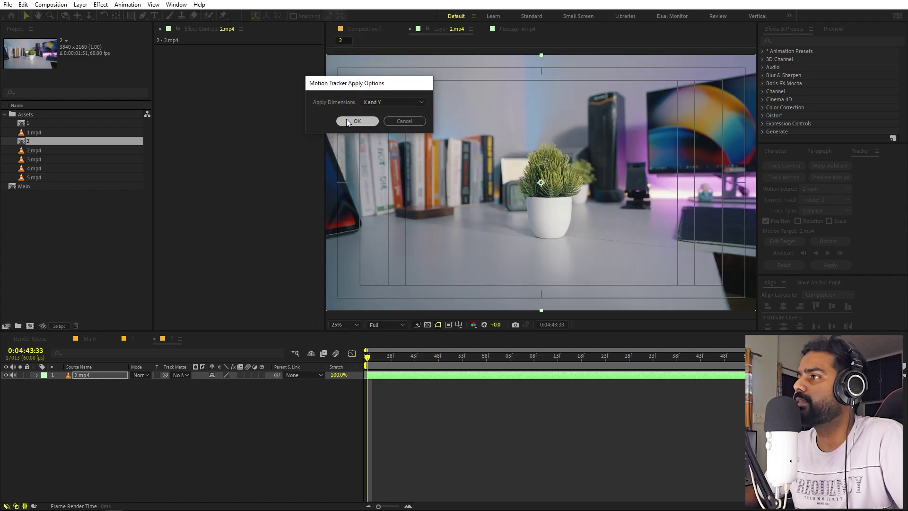
{"action": "key", "text": "F2"}
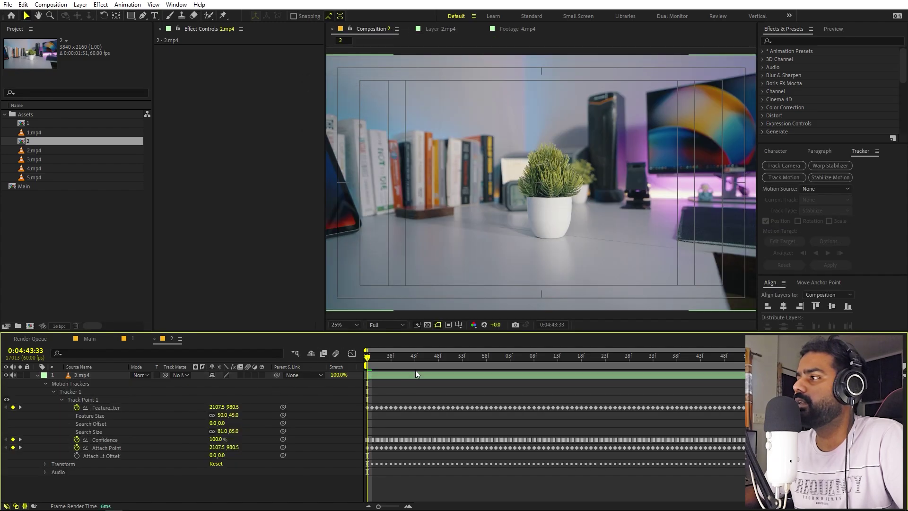
{"action": "key", "text": "space"}
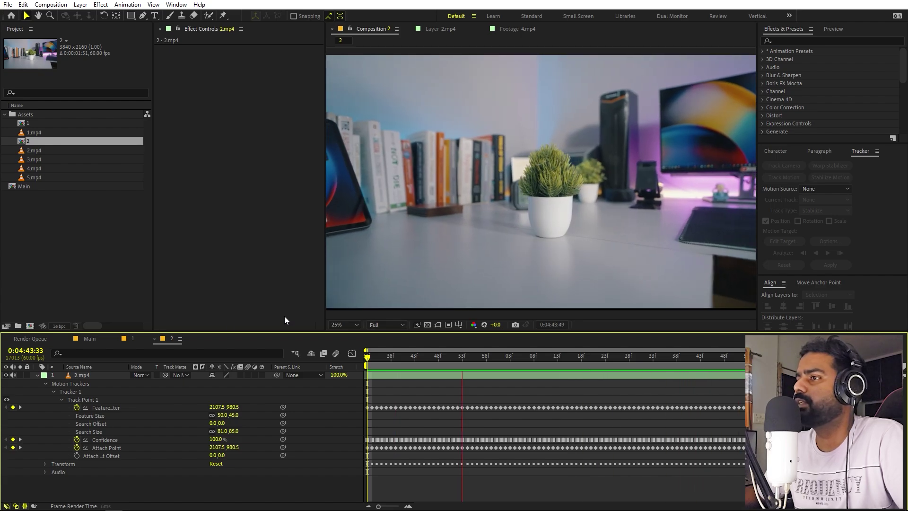
- Add comp 2 to Main above clip 1 and scale it to 58.7%
{"action": "left_click", "coordinate": [89, 339]}
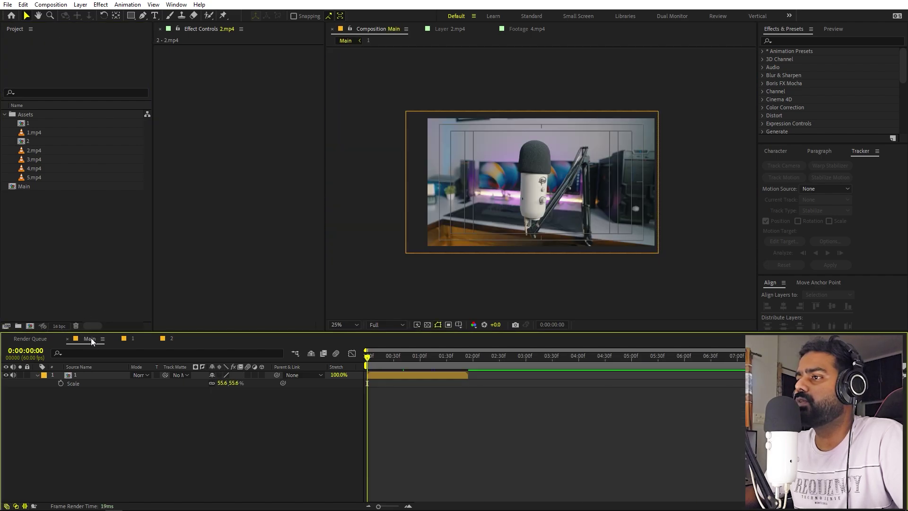
{"action": "left_click", "coordinate": [82, 288]}
{"action": "left_click_drag", "start_coordinate": [26, 142], "coordinate": [53, 224]}
{"action": "left_click", "coordinate": [44, 192]}
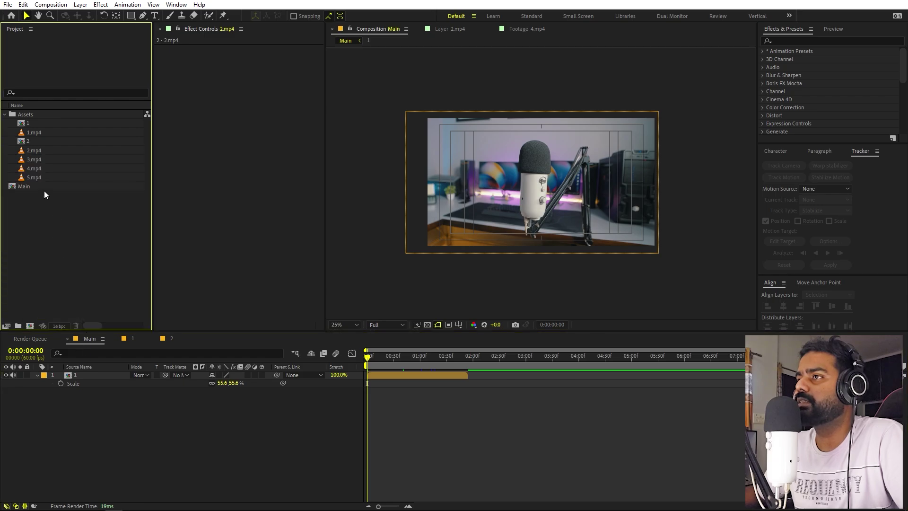
{"action": "left_click_drag", "start_coordinate": [30, 143], "coordinate": [100, 374]}
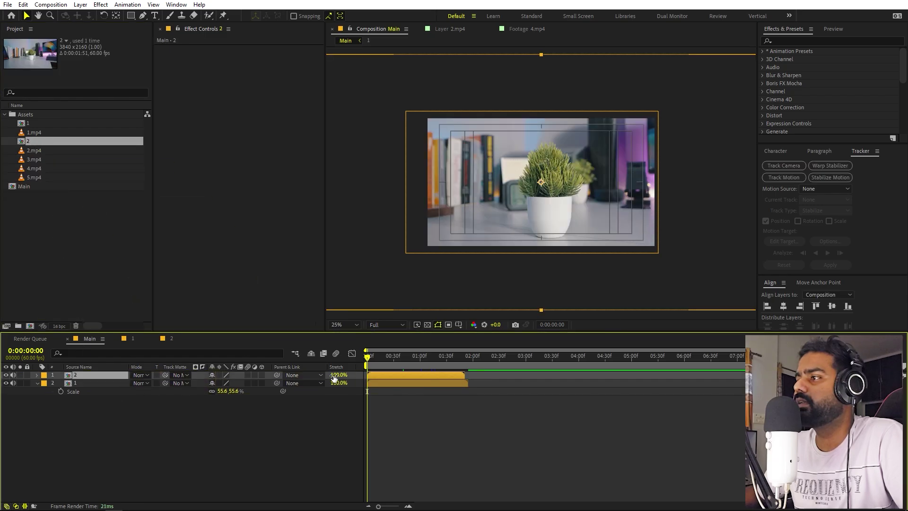
{"action": "key", "text": "s"}
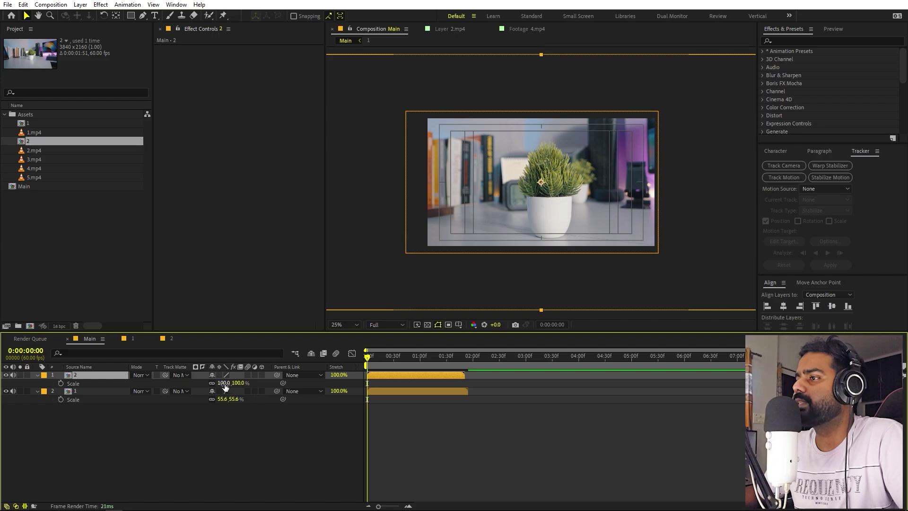
{"action": "left_click_drag", "start_coordinate": [222, 383], "coordinate": [63, 420]}
- Shift the plant shot slightly left in the frame, preview Main, and set the time to 0:00:01:54
{"action": "scroll", "coordinate": [464, 153], "scroll_direction": "up", "scroll_amount": 3}
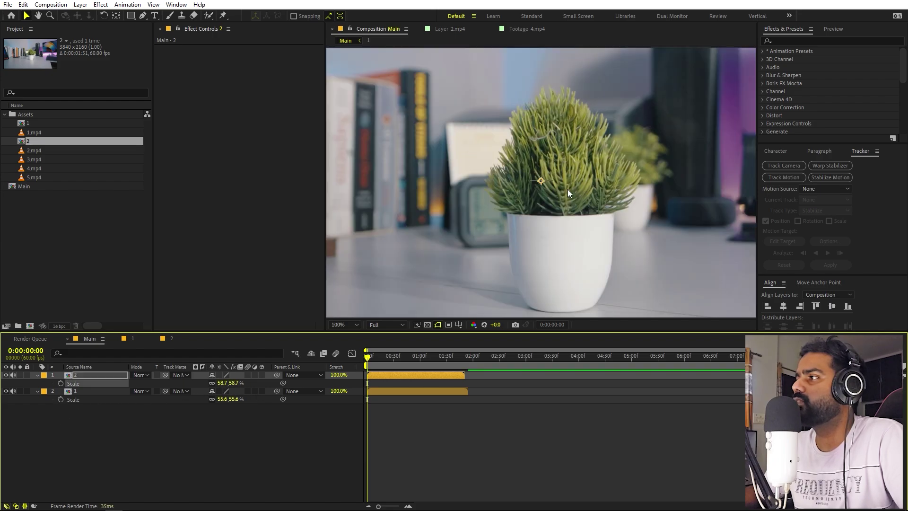
{"action": "left_click_drag", "start_coordinate": [601, 192], "coordinate": [586, 193]}
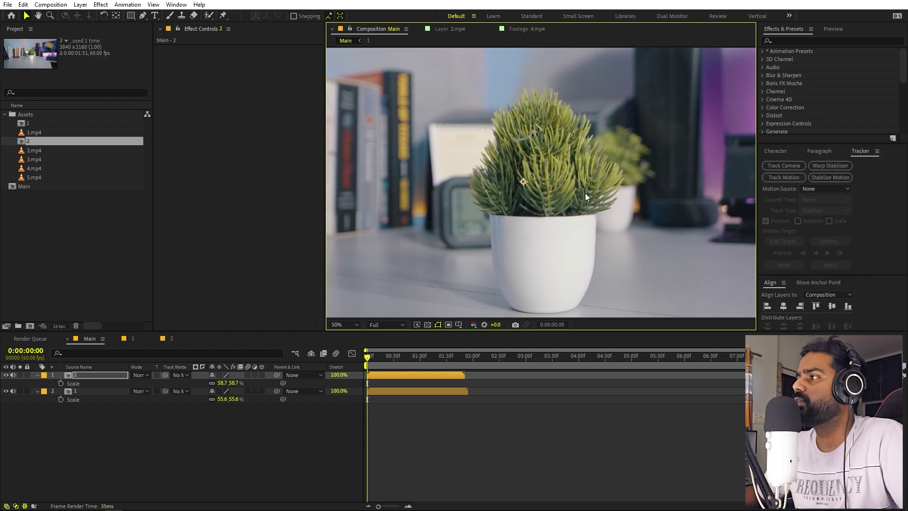
{"action": "scroll", "coordinate": [586, 193], "scroll_direction": "down", "scroll_amount": 3}
{"action": "left_click", "coordinate": [456, 433]}
{"action": "key", "text": "space"}
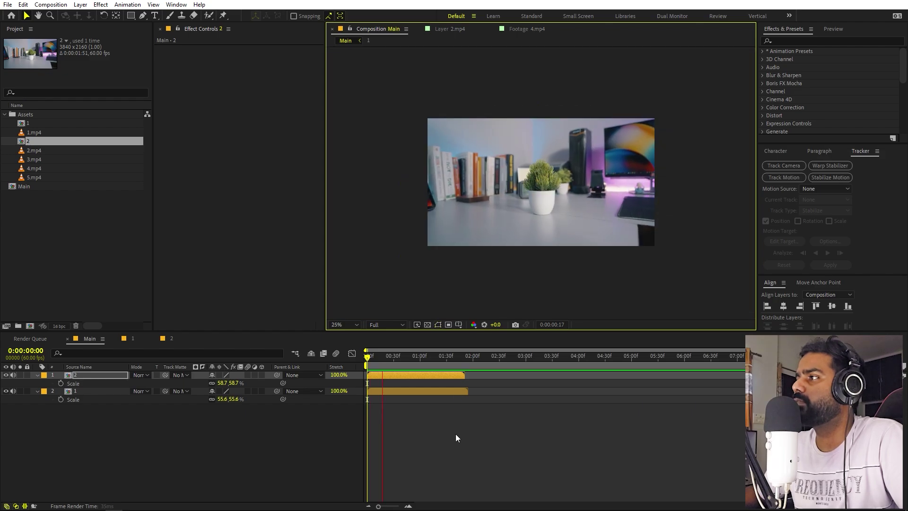
{"action": "key", "text": "space"}
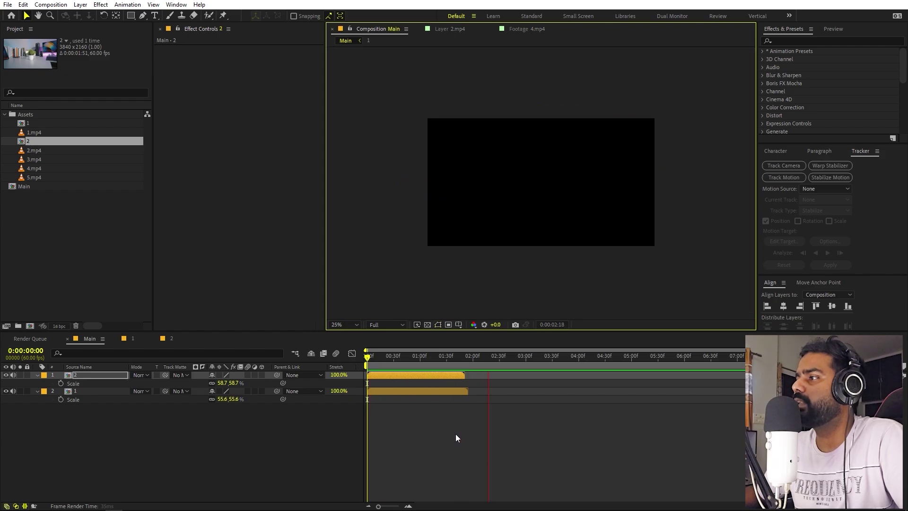
{"action": "left_click", "coordinate": [470, 364]}
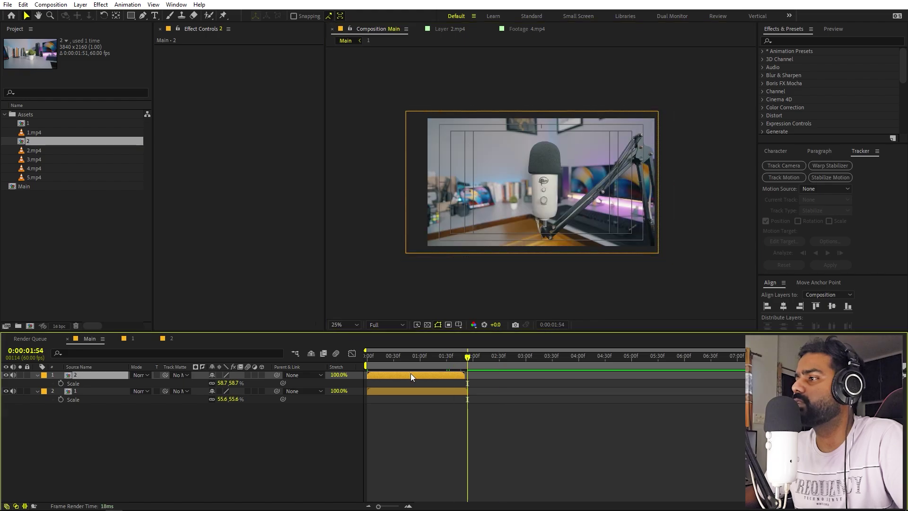
- Slide the plant clip layer so it starts at 0:00:01:54, right after clip 1
{"action": "left_click_drag", "start_coordinate": [410, 374], "coordinate": [548, 383]}
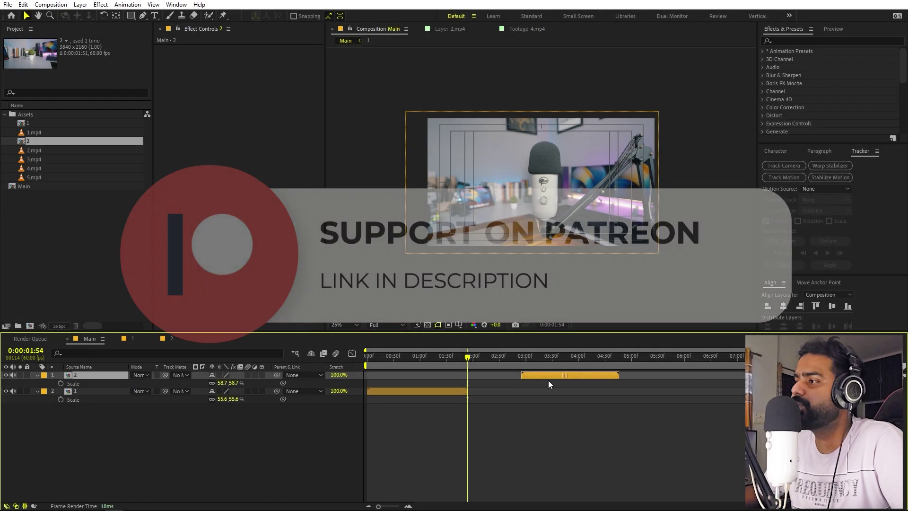
{"action": "left_click_drag", "start_coordinate": [549, 381], "coordinate": [503, 381]}
{"action": "left_click", "coordinate": [497, 421]}
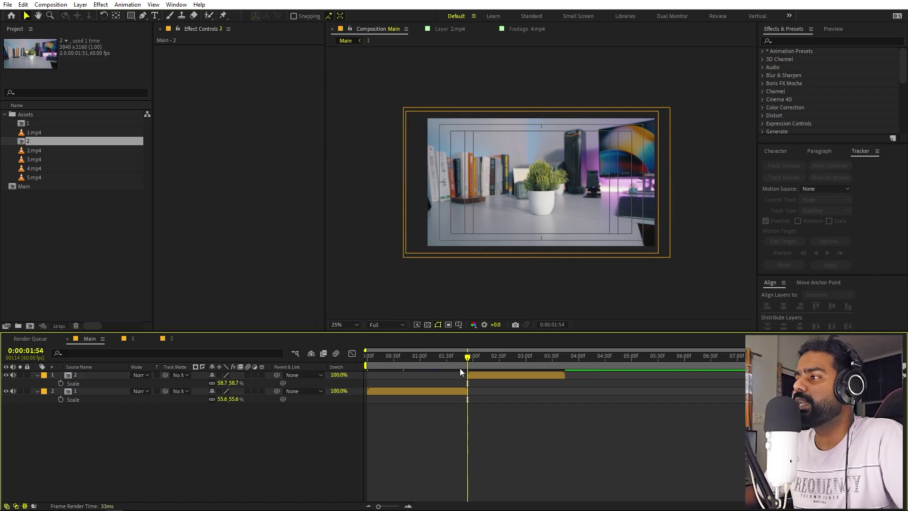
- Set the viewer magnification to Fit and return the playhead to the comp start
{"action": "left_click", "coordinate": [378, 364]}
{"action": "left_click", "coordinate": [346, 327]}
{"action": "left_click", "coordinate": [358, 365]}
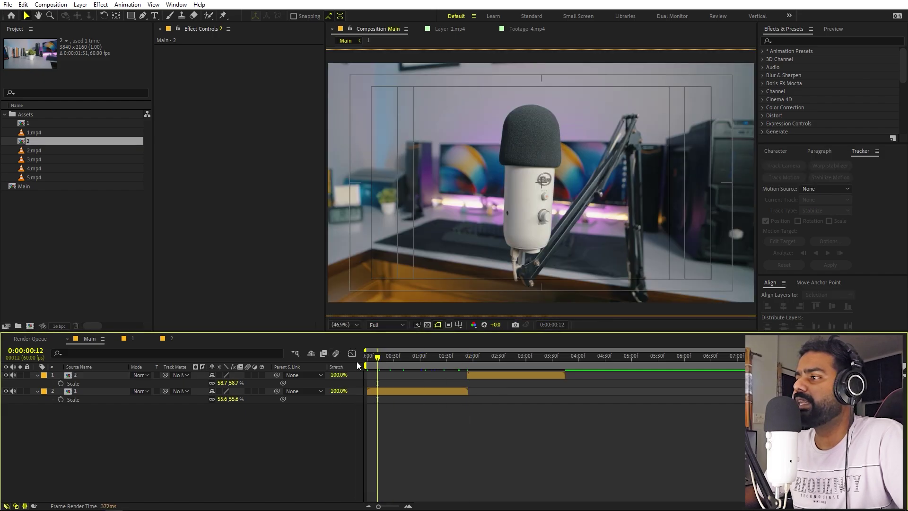
{"action": "left_click_drag", "start_coordinate": [378, 362], "coordinate": [183, 373]}
- Enable Time Remapping on clip 1's layer
{"action": "left_click", "coordinate": [78, 391]}
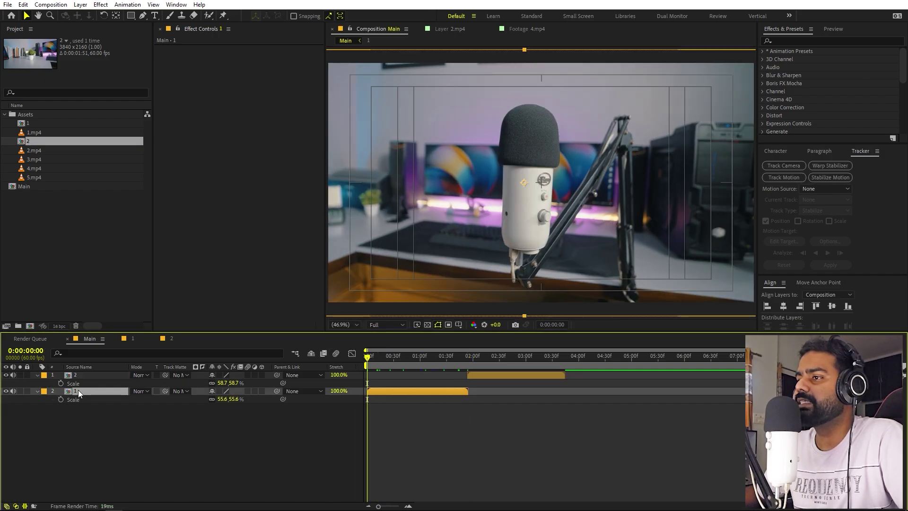
{"action": "right_click", "coordinate": [78, 390]}
{"action": "mouse_move", "coordinate": [144, 160]}
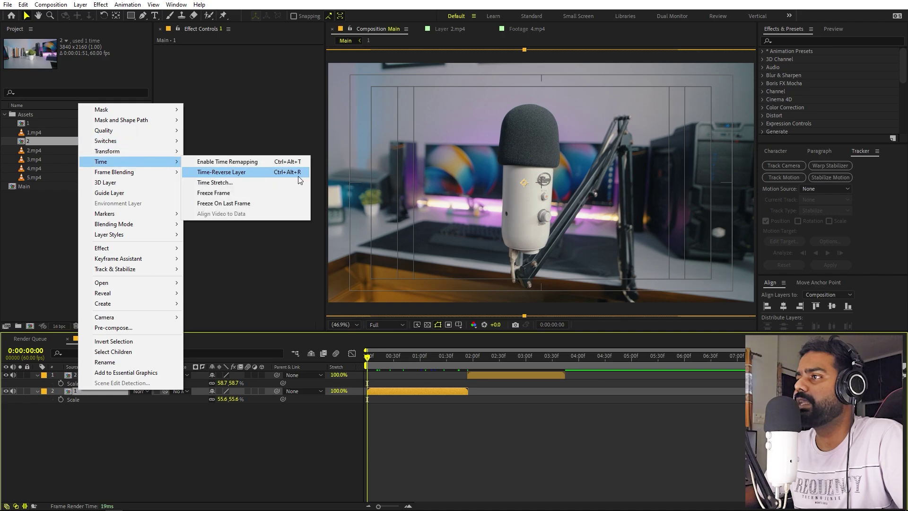
{"action": "left_click", "coordinate": [267, 164]}
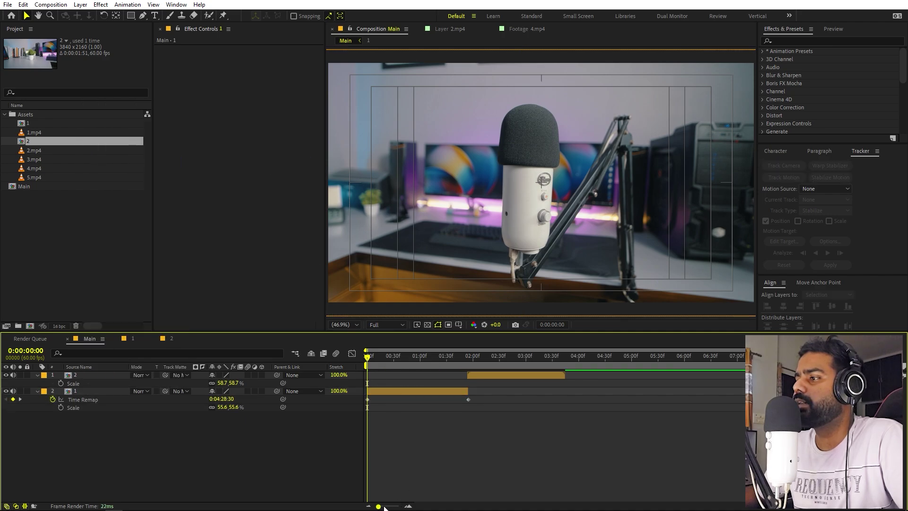
- Add a Time Remap keyframe at 0:00:01:54 and delete the keyframe at the clip's end
{"action": "left_click_drag", "start_coordinate": [378, 506], "coordinate": [397, 507]}
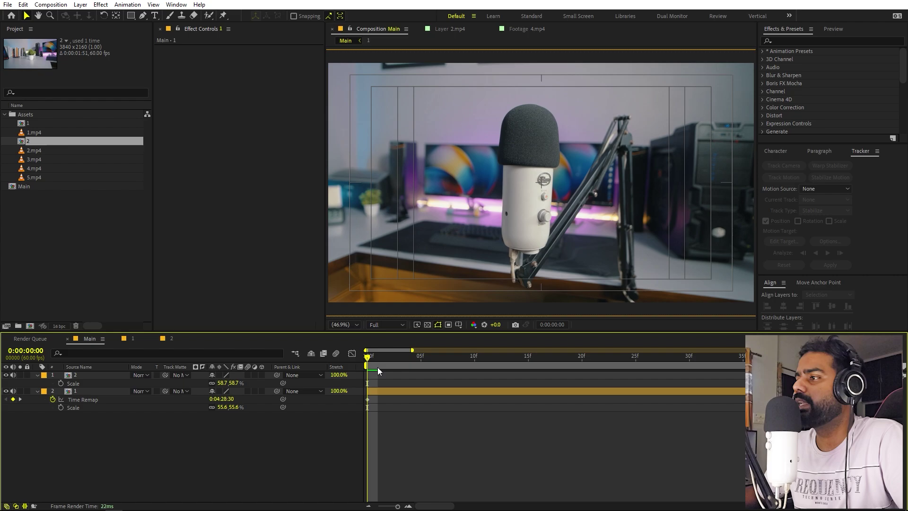
{"action": "key", "text": "minus"}
{"action": "left_click_drag", "start_coordinate": [646, 359], "coordinate": [698, 376]}
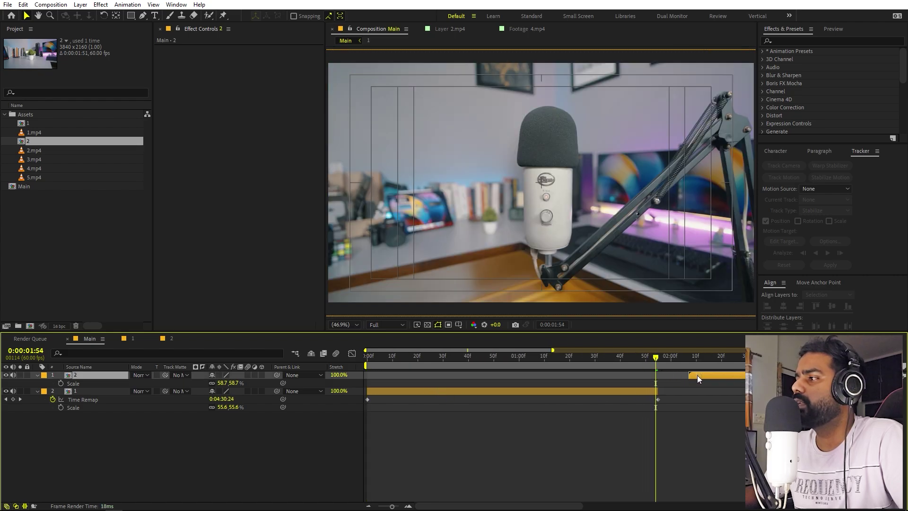
{"action": "key", "text": "equal"}
{"action": "key", "text": "equal"}
{"action": "left_click", "coordinate": [623, 359]}
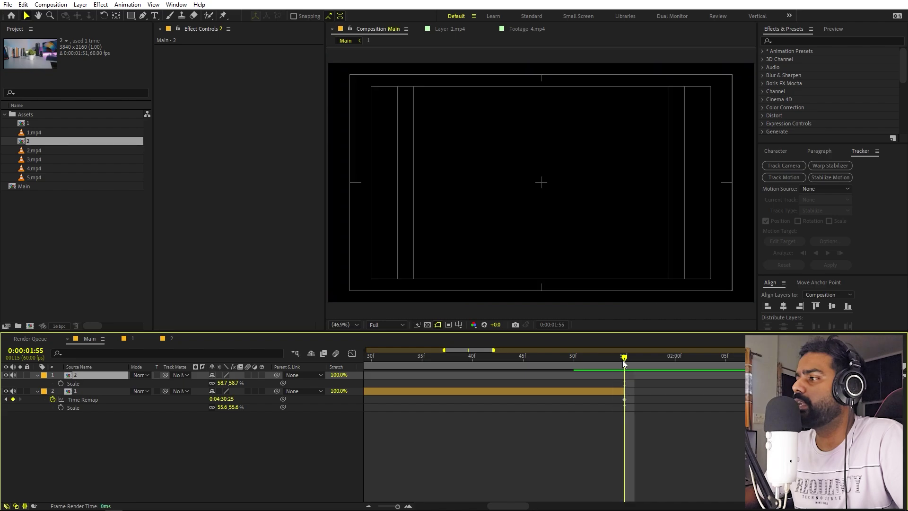
{"action": "left_click", "coordinate": [617, 358]}
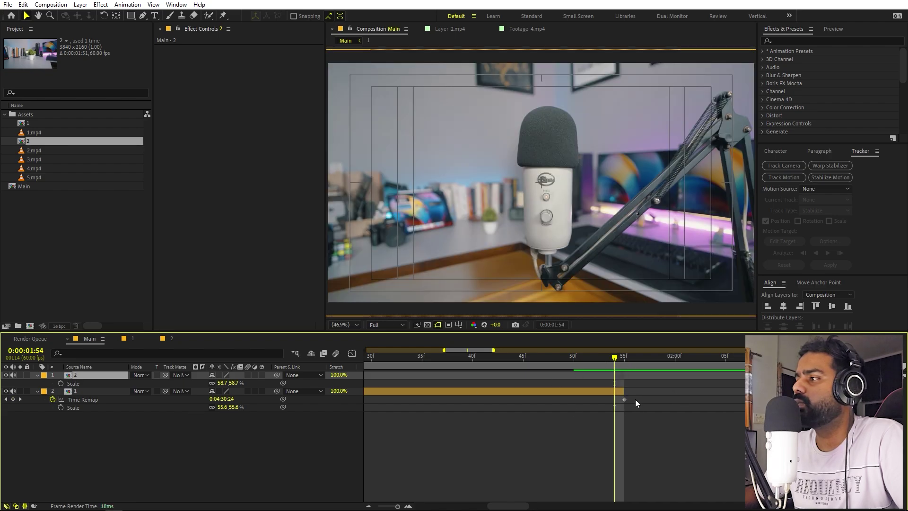
{"action": "left_click", "coordinate": [13, 400]}
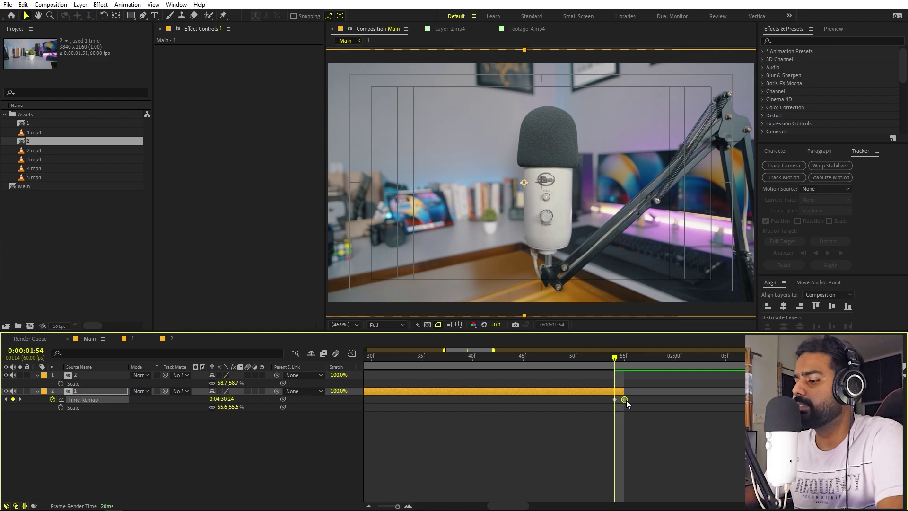
{"action": "key", "text": "Delete"}
- Zoom the timeline in to frame level and move the playhead to around frame 10
{"action": "scroll", "coordinate": [622, 421], "scroll_direction": "down", "scroll_amount": 5}
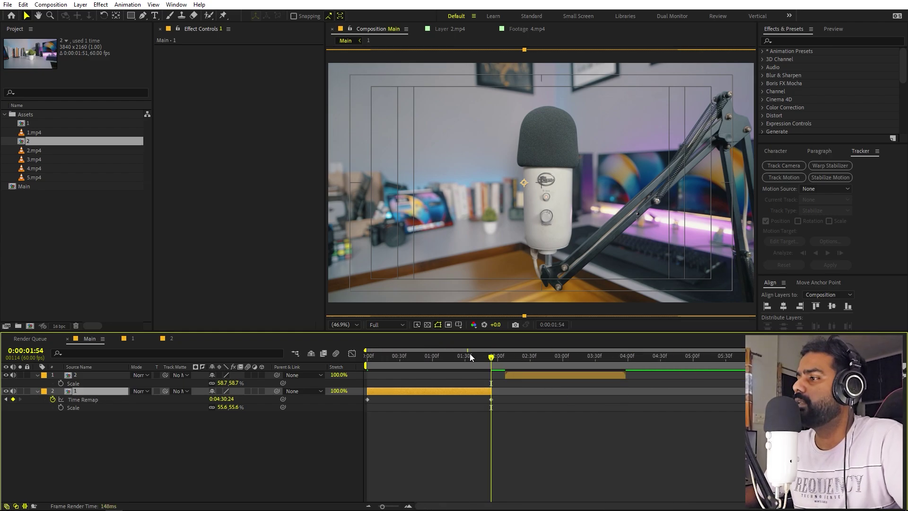
{"action": "left_click_drag", "start_coordinate": [459, 357], "coordinate": [316, 374]}
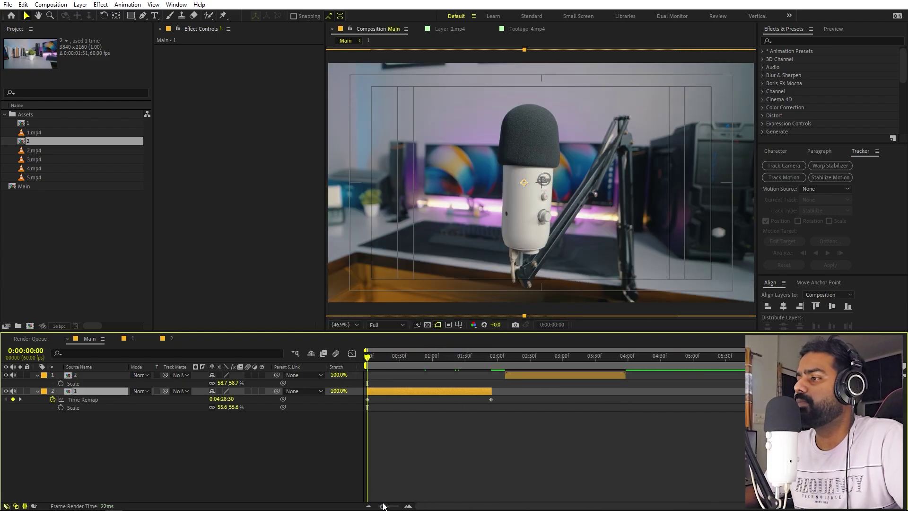
{"action": "left_click_drag", "start_coordinate": [385, 506], "coordinate": [389, 506]}
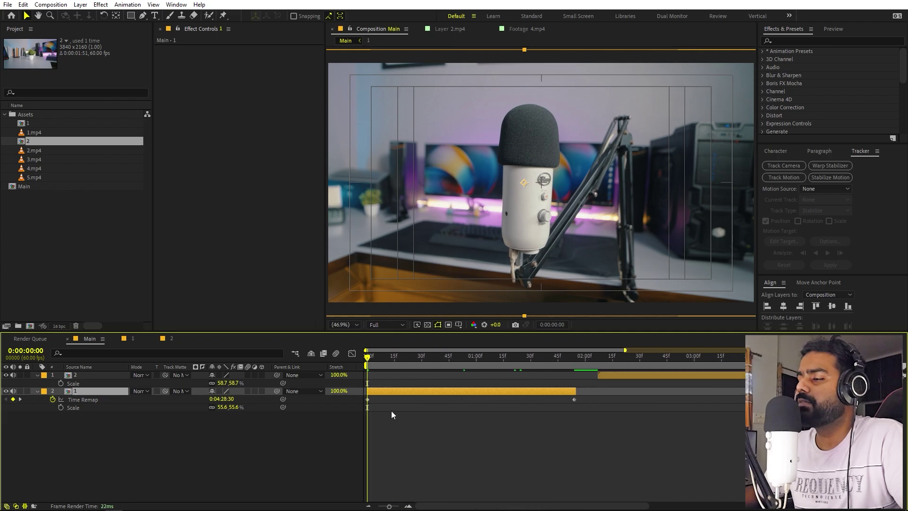
{"action": "key", "text": "equal"}
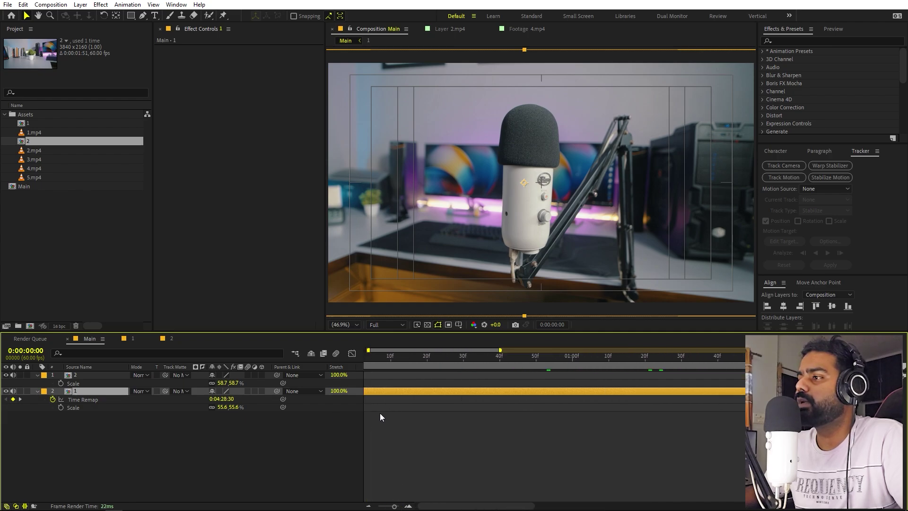
{"action": "left_click_drag", "start_coordinate": [456, 507], "coordinate": [435, 507]}
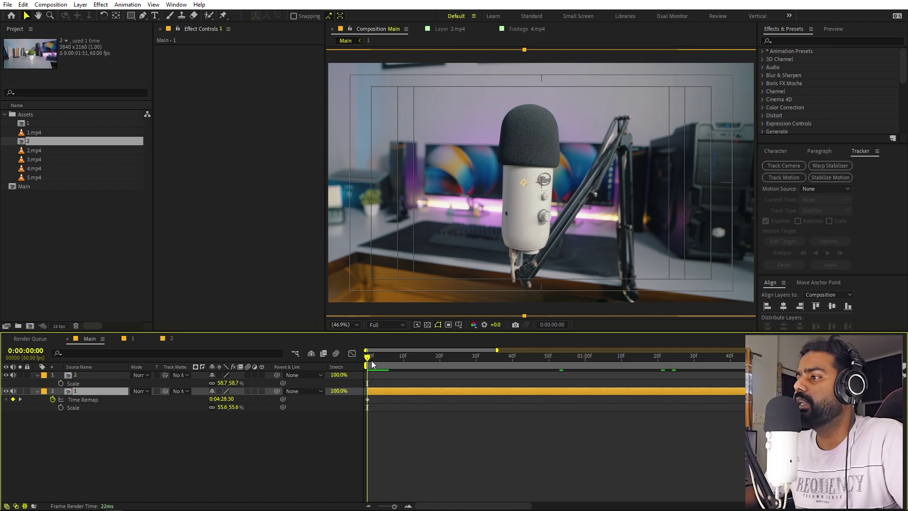
{"action": "left_click_drag", "start_coordinate": [370, 354], "coordinate": [422, 362]}
- Move the 1:54 keyframe to frame 15, paste the first keyframe at frame 30, and trim clip 1 there
{"action": "left_click_drag", "start_coordinate": [782, 402], "coordinate": [426, 420]}
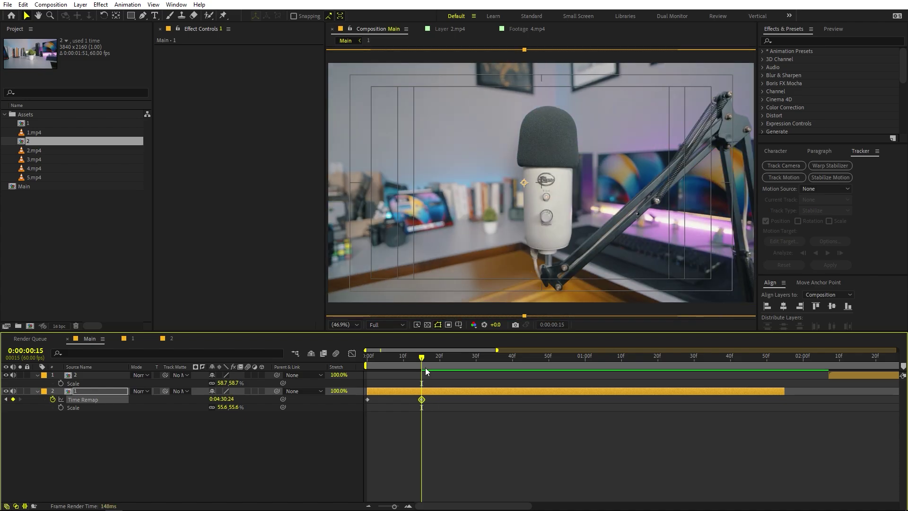
{"action": "left_click_drag", "start_coordinate": [423, 359], "coordinate": [478, 363]}
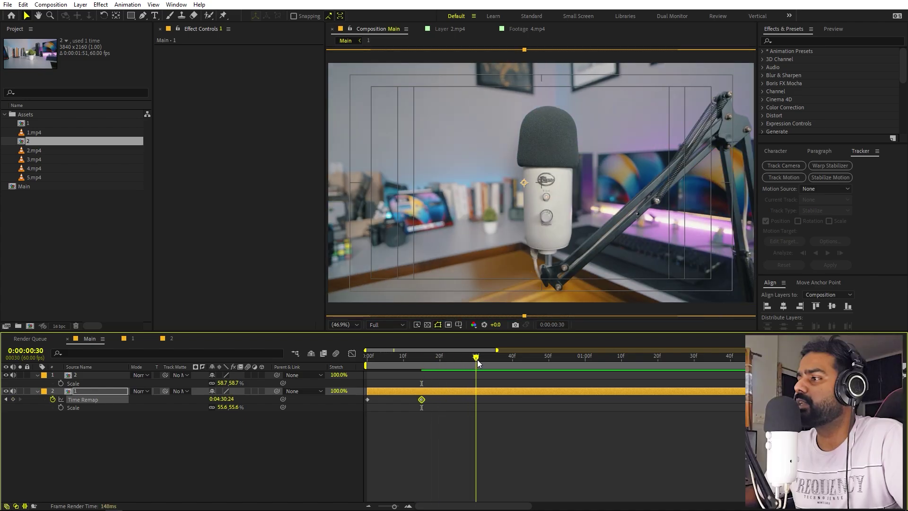
{"action": "left_click", "coordinate": [375, 411]}
{"action": "left_click", "coordinate": [367, 400]}
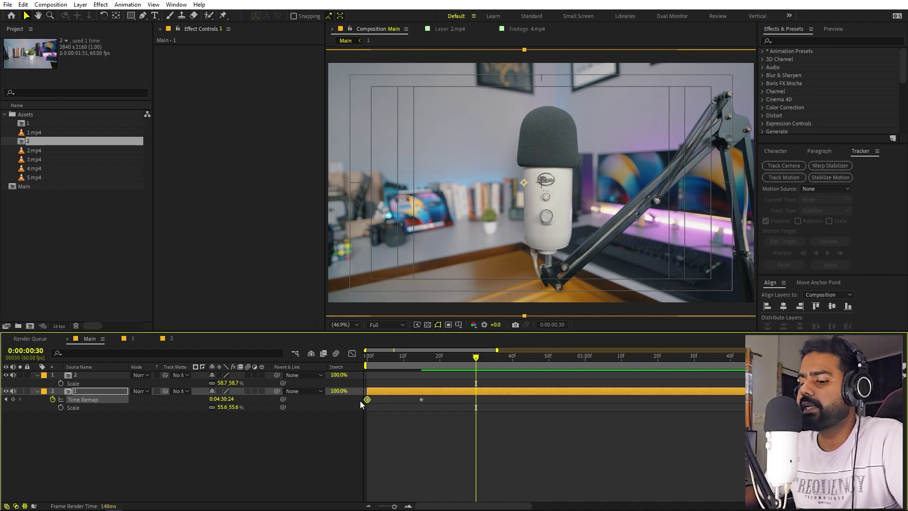
{"action": "key", "text": "ctrl+v"}
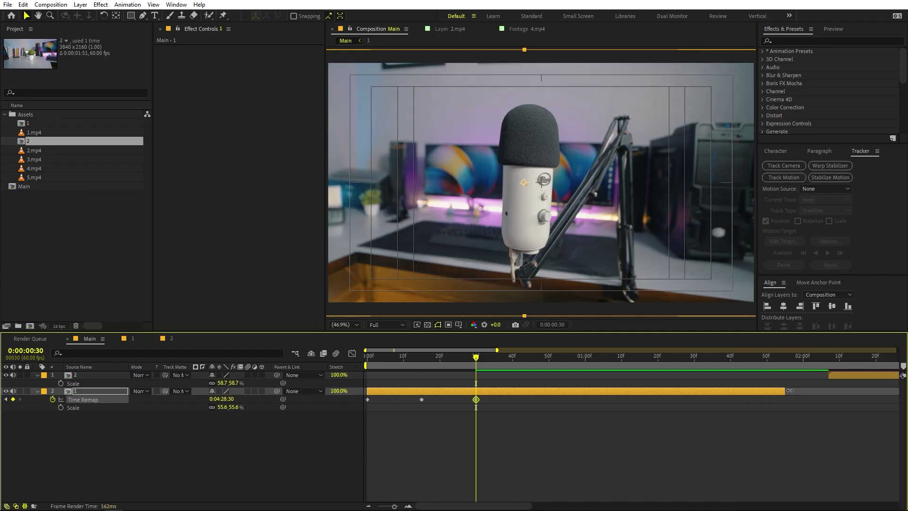
{"action": "left_click", "coordinate": [785, 392]}
{"action": "left_click_drag", "start_coordinate": [785, 391], "coordinate": [490, 392]}
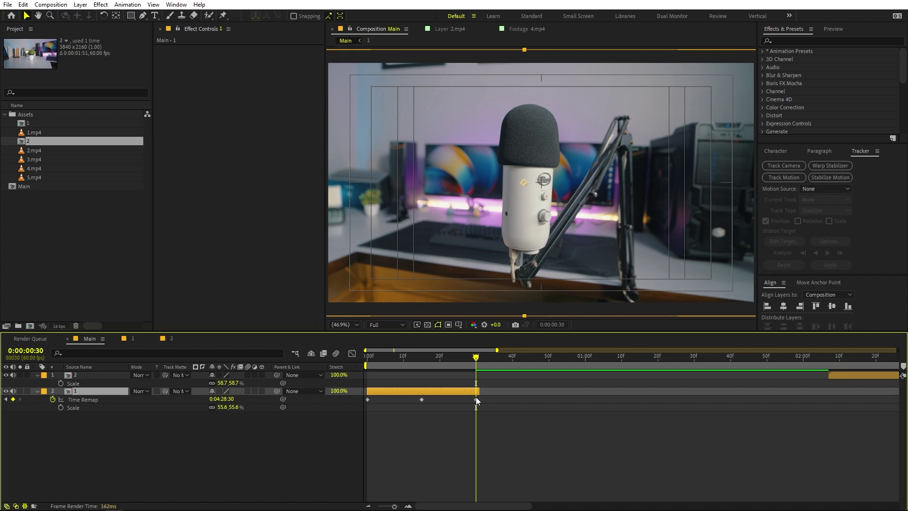
- Preview the speed ramp from the comp start
{"action": "left_click_drag", "start_coordinate": [474, 357], "coordinate": [322, 384]}
{"action": "left_click", "coordinate": [499, 447]}
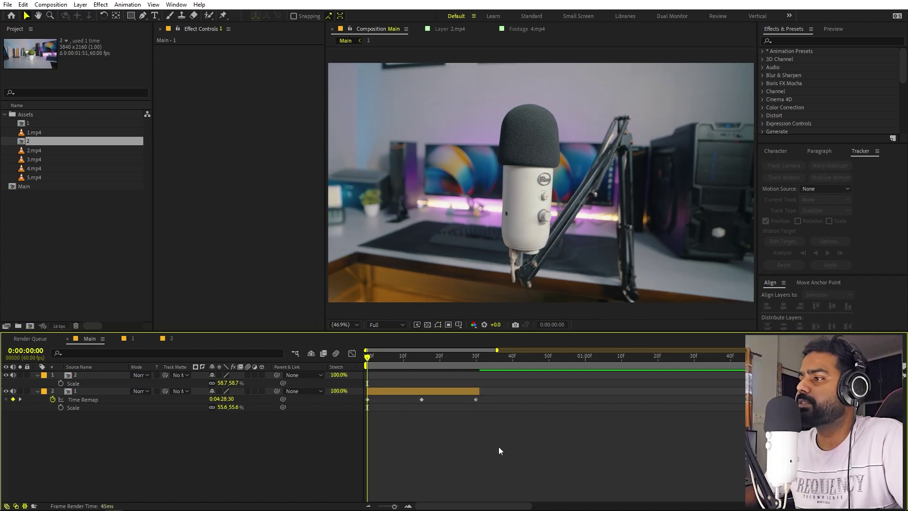
{"action": "key", "text": "space"}
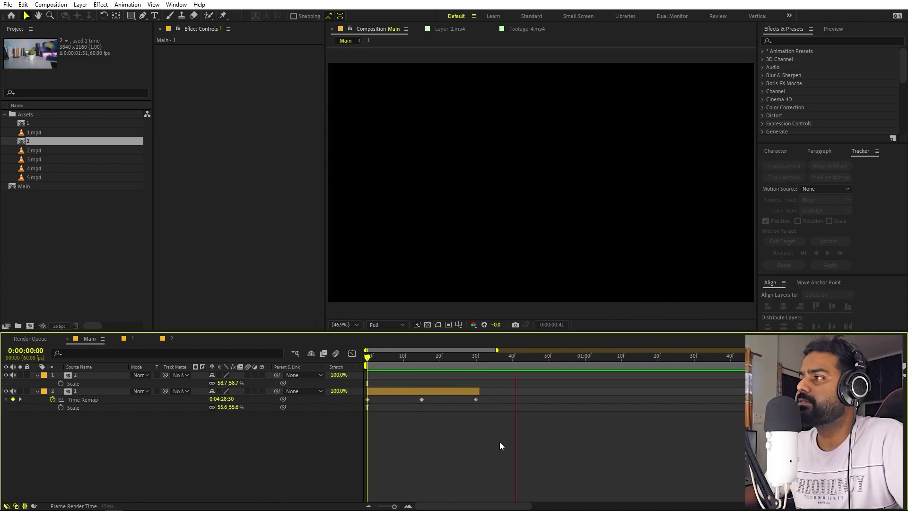
{"action": "mouse_move", "coordinate": [479, 356]}
{"action": "left_mouse_down"}
{"action": "mouse_move", "coordinate": [487, 357]}
{"action": "mouse_move", "coordinate": [478, 361]}
{"action": "left_mouse_up"}
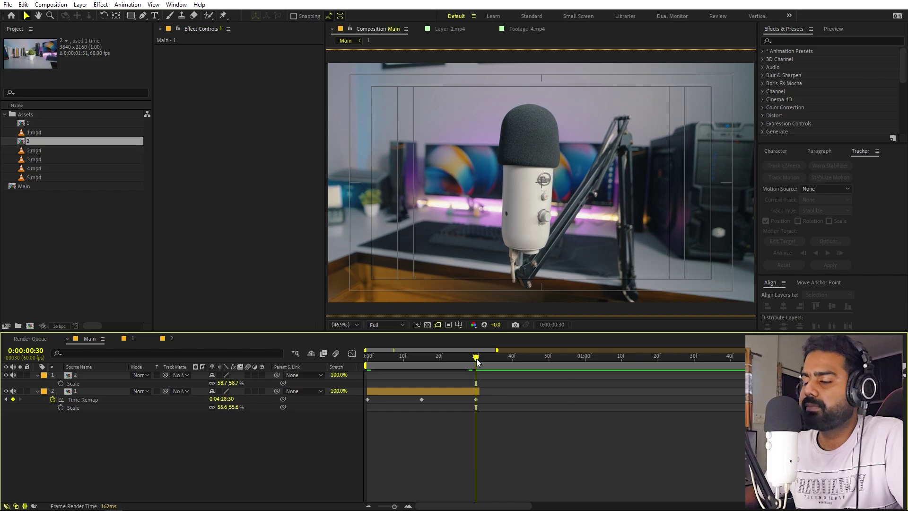
{"action": "key", "text": "space"}
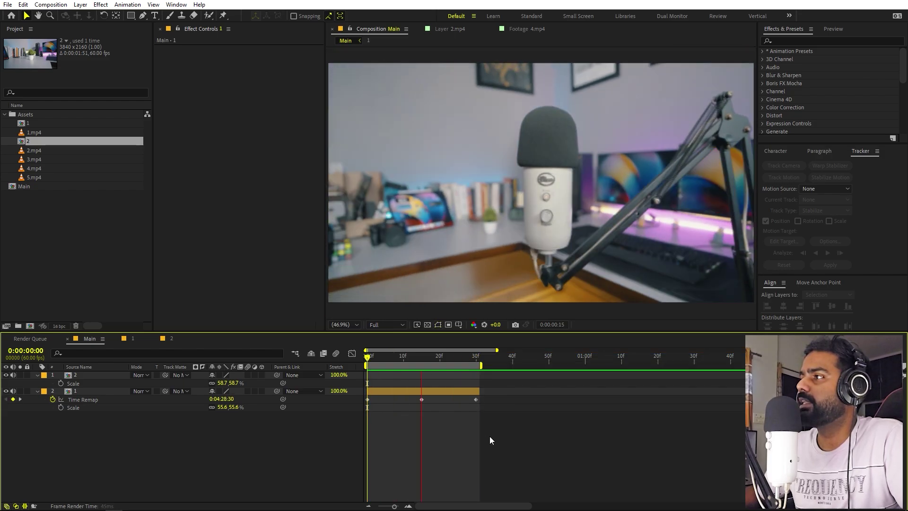
{"action": "left_click", "coordinate": [383, 355]}
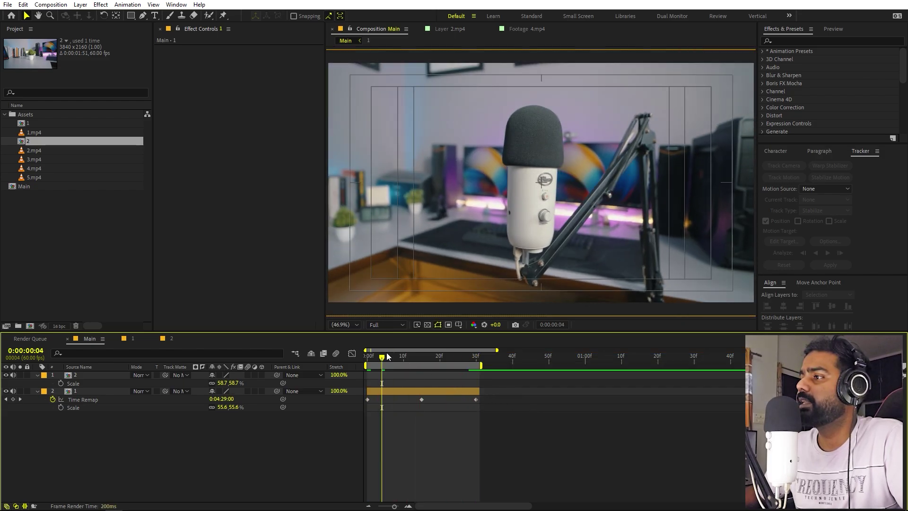
- Apply Easy Ease to all three Time Remap keyframes at frames 0, 15 and 30
{"action": "left_click_drag", "start_coordinate": [384, 357], "coordinate": [422, 364]}
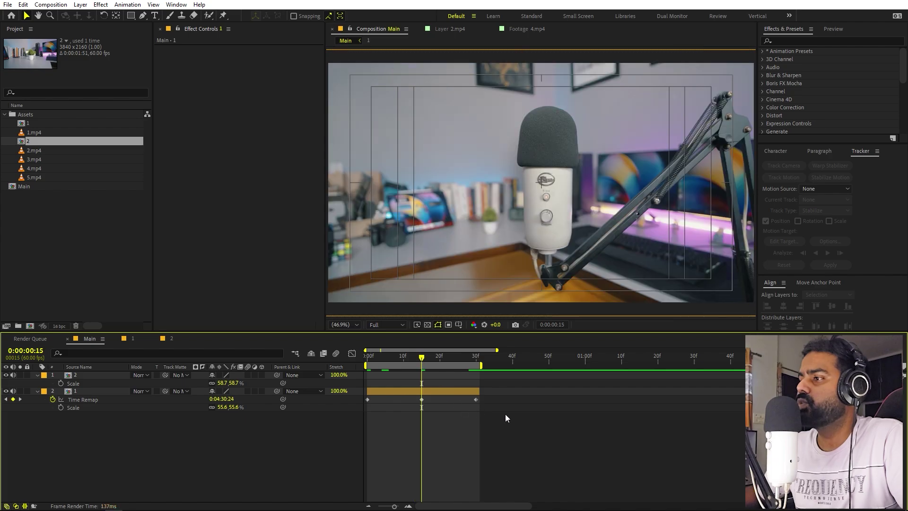
{"action": "left_click_drag", "start_coordinate": [505, 414], "coordinate": [356, 402]}
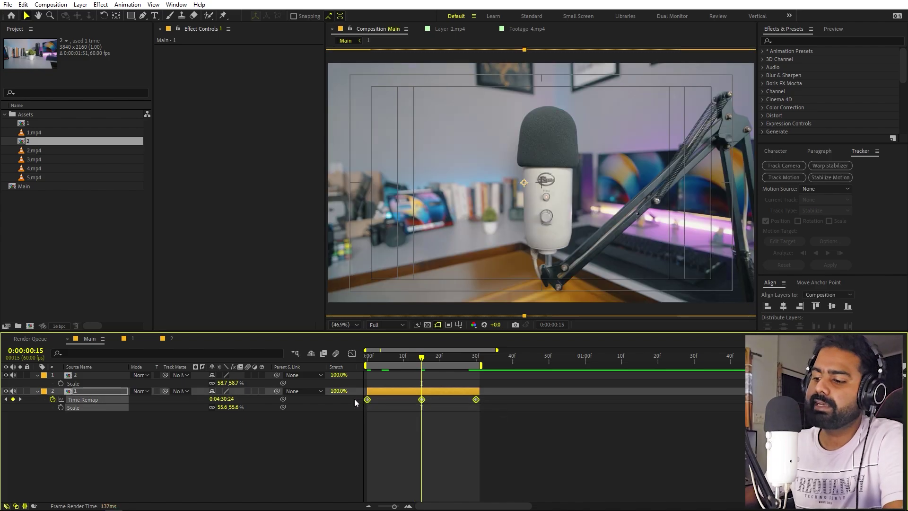
{"action": "key", "text": "F9"}
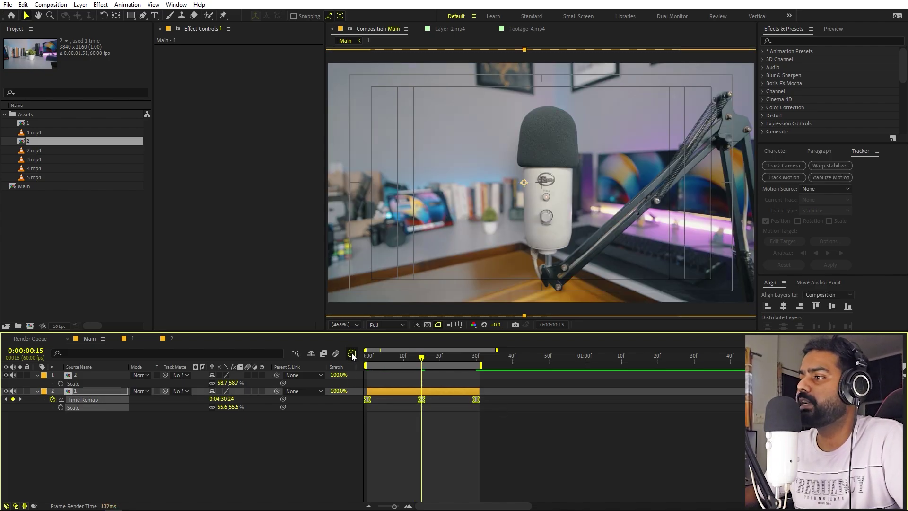
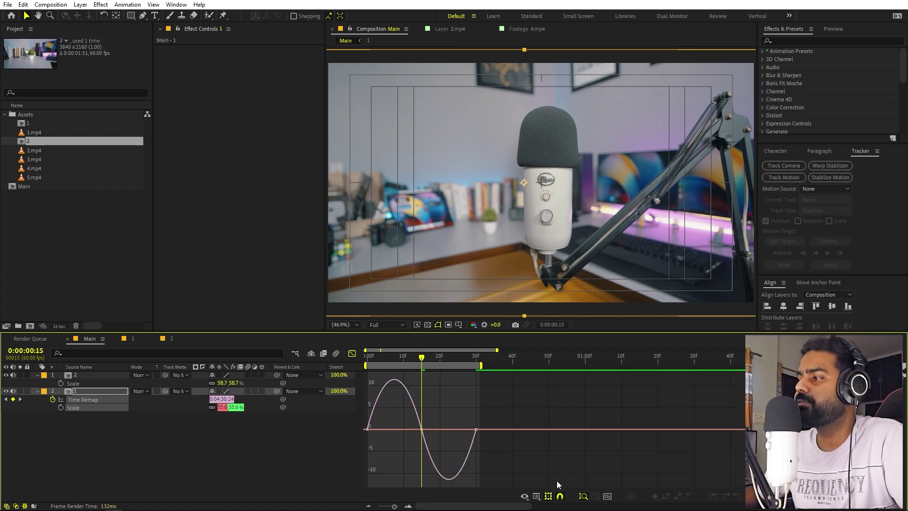
- Drag the first and 15f keyframes' speed handles into a sharp peak and a late dip
{"action": "left_click", "coordinate": [537, 496]}
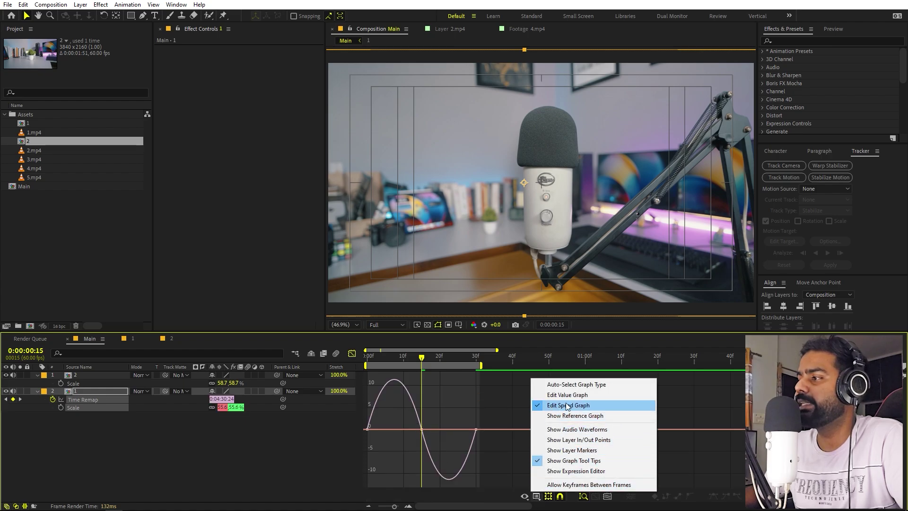
{"action": "left_click", "coordinate": [516, 411]}
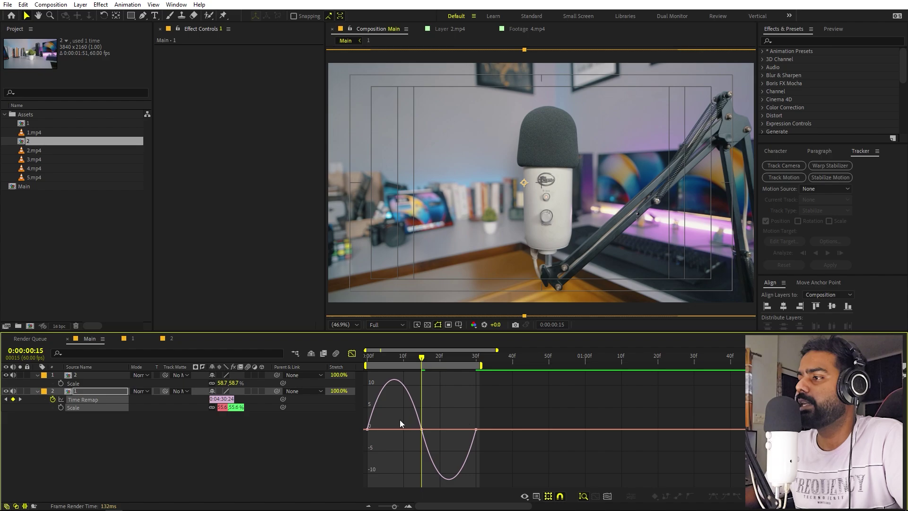
{"action": "mouse_move", "coordinate": [402, 421]}
{"action": "left_mouse_down"}
{"action": "mouse_move", "coordinate": [456, 445]}
{"action": "mouse_move", "coordinate": [390, 431]}
{"action": "left_mouse_up"}
{"action": "left_click_drag", "start_coordinate": [430, 453], "coordinate": [461, 453]}
{"action": "left_click_drag", "start_coordinate": [378, 444], "coordinate": [353, 431]}
{"action": "left_click_drag", "start_coordinate": [462, 432], "coordinate": [496, 445]}
{"action": "left_click", "coordinate": [445, 407]}
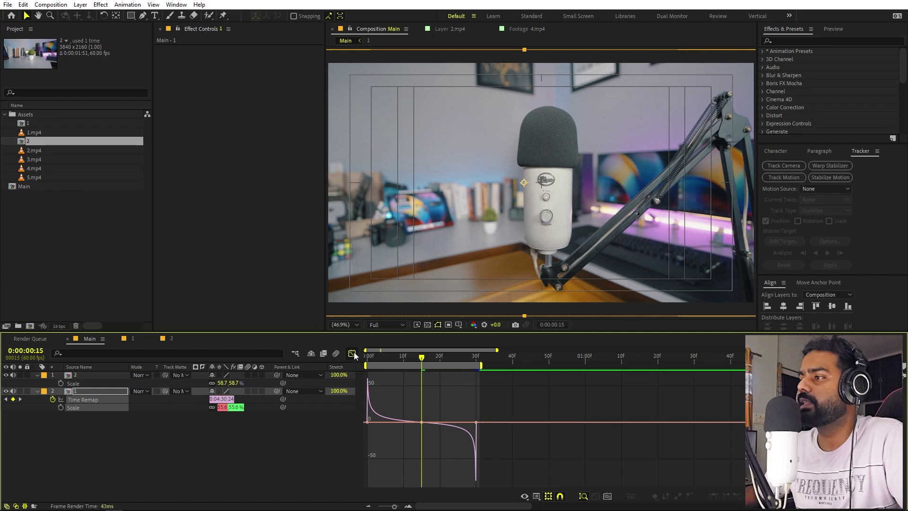
{"action": "left_click", "coordinate": [352, 354]}
- Preview clip 1's speed ramp from the first frame and scrub back to frame 8
{"action": "left_click", "coordinate": [430, 419]}
{"action": "key", "text": "Home"}
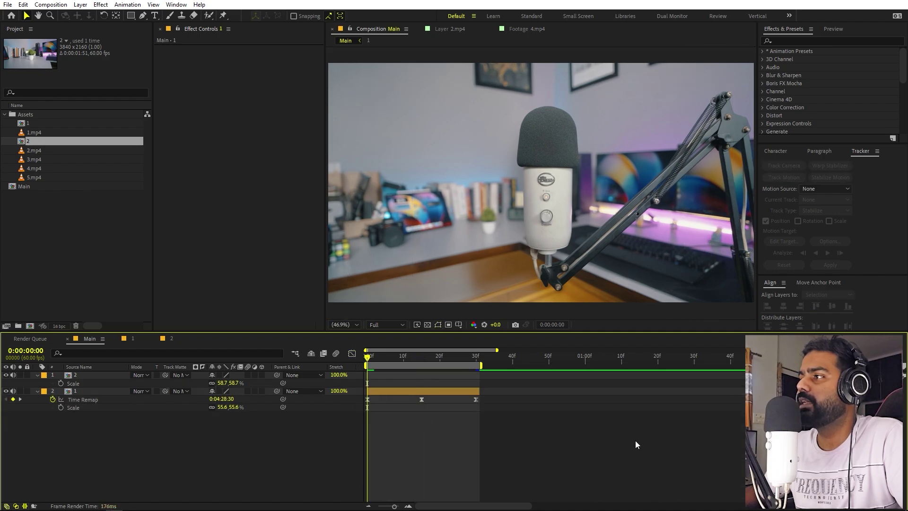
{"action": "key", "text": "space"}
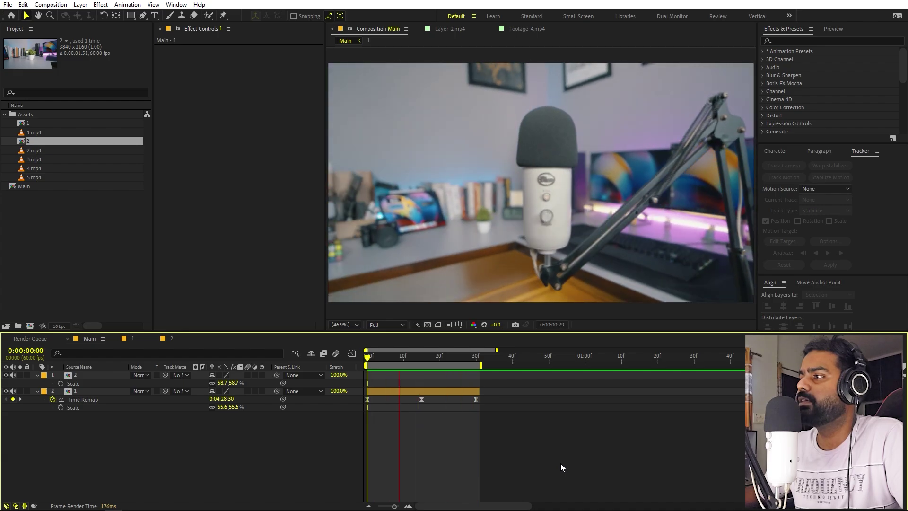
{"action": "left_click_drag", "start_coordinate": [463, 360], "coordinate": [425, 361]}
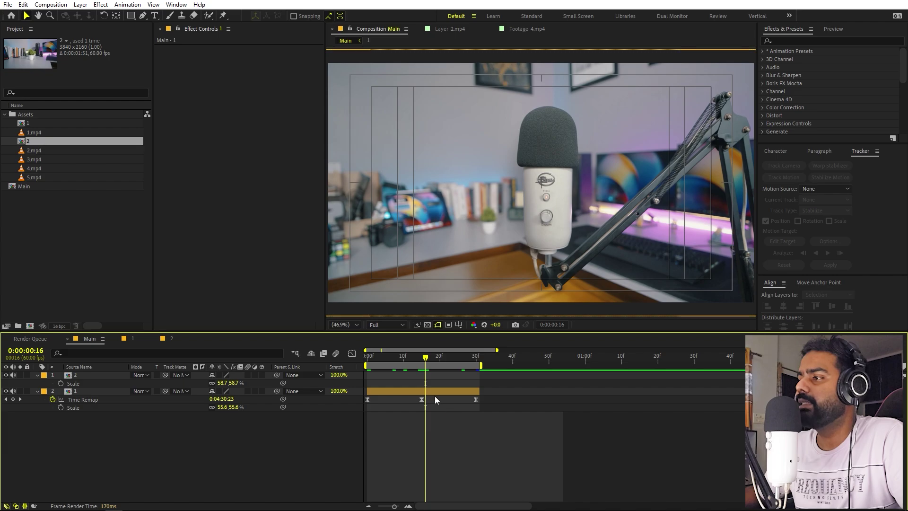
- Test a 45f version with keyframes moved to about 24f and 45f, then trim back to about 30f
{"action": "left_click_drag", "start_coordinate": [485, 365], "coordinate": [657, 365]}
{"action": "left_click_drag", "start_coordinate": [478, 394], "coordinate": [530, 393]}
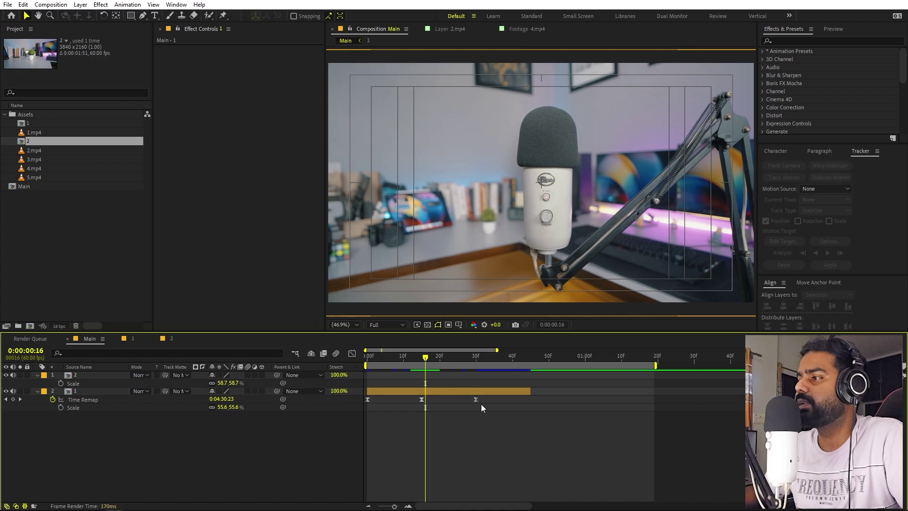
{"action": "left_click_drag", "start_coordinate": [476, 400], "coordinate": [531, 399]}
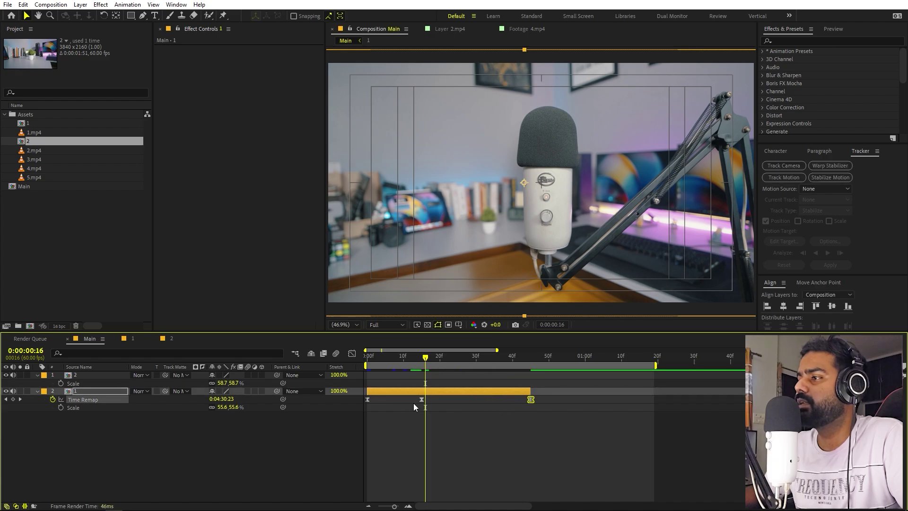
{"action": "left_click_drag", "start_coordinate": [421, 400], "coordinate": [447, 399]}
{"action": "left_click_drag", "start_coordinate": [419, 361], "coordinate": [367, 362]}
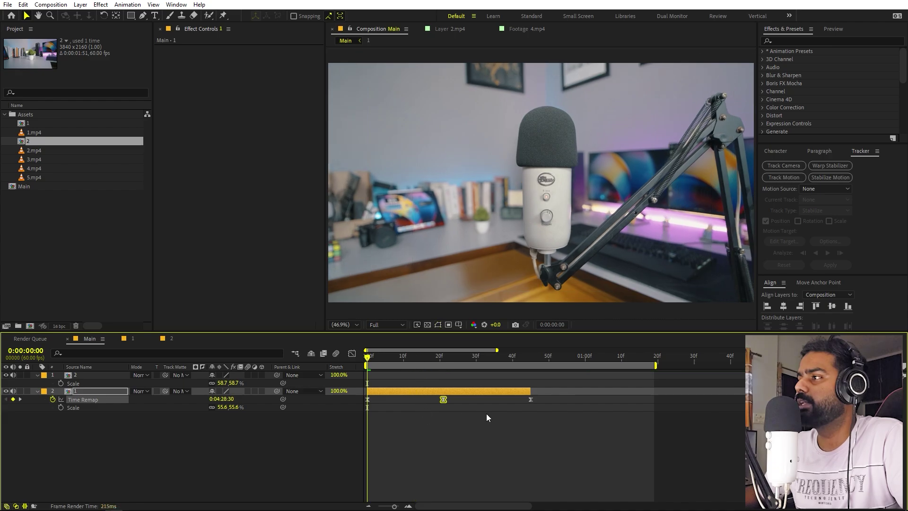
{"action": "key", "text": "space"}
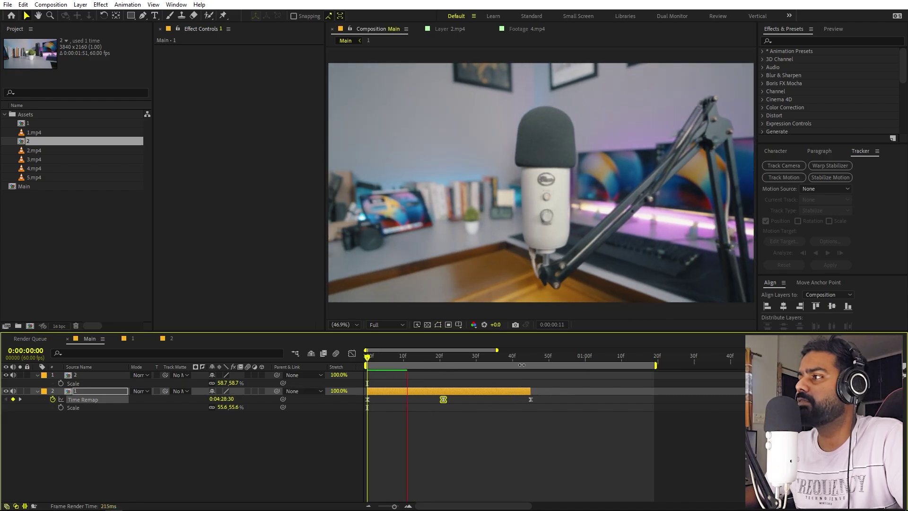
{"action": "key", "text": "space"}
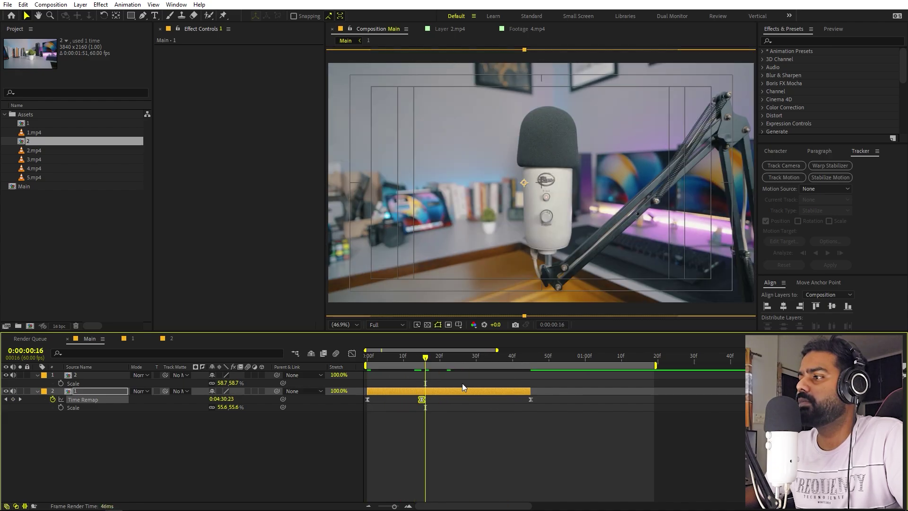
{"action": "left_click_drag", "start_coordinate": [531, 391], "coordinate": [479, 392]}
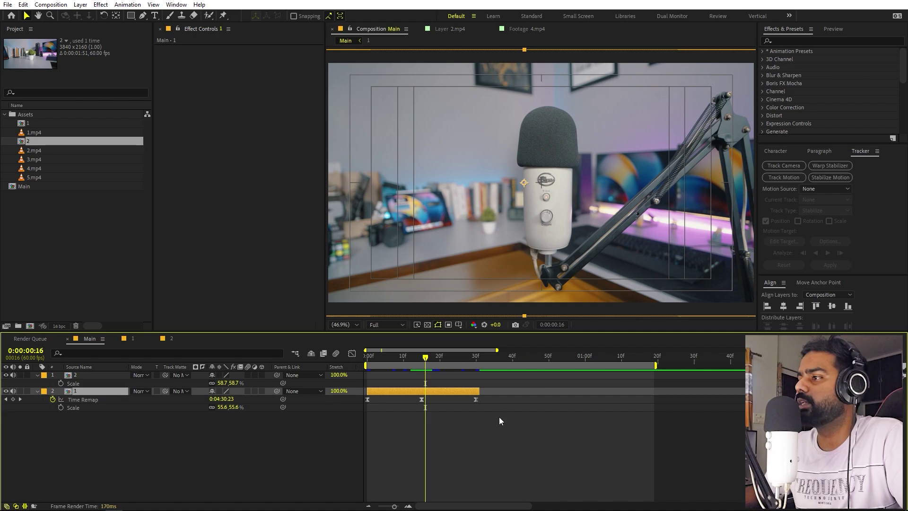
- Slide the second desk clip left so it starts where clip 1 ends at 30f
{"action": "scroll", "coordinate": [499, 421], "scroll_direction": "down", "scroll_amount": 2}
{"action": "scroll", "coordinate": [431, 405], "scroll_direction": "up", "scroll_amount": 1}
{"action": "scroll", "coordinate": [432, 406], "scroll_direction": "down", "scroll_amount": 1}
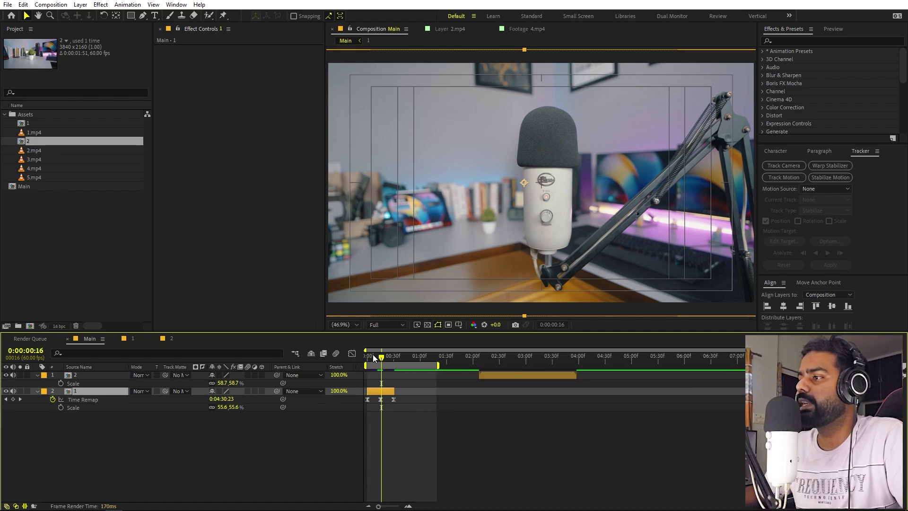
{"action": "left_click_drag", "start_coordinate": [501, 376], "coordinate": [413, 383]}
{"action": "scroll", "coordinate": [401, 433], "scroll_direction": "up", "scroll_amount": 4}
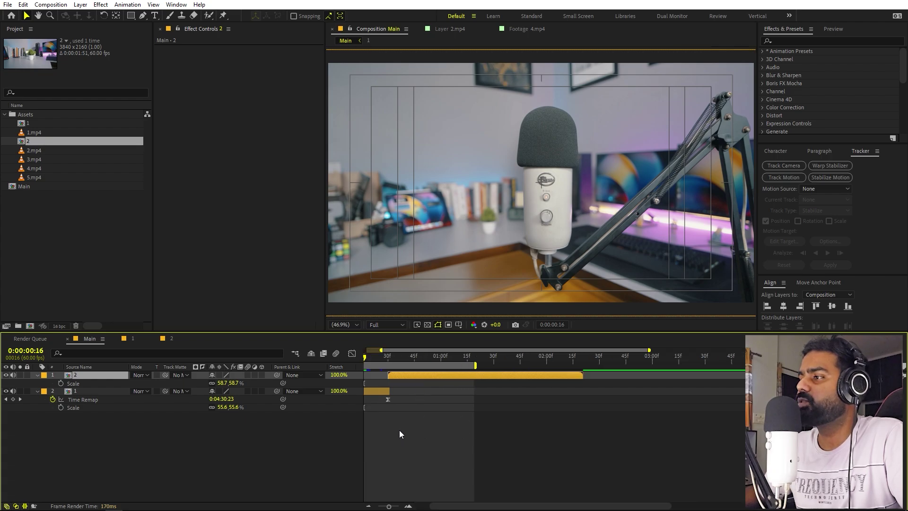
{"action": "left_click_drag", "start_coordinate": [471, 506], "coordinate": [449, 506]}
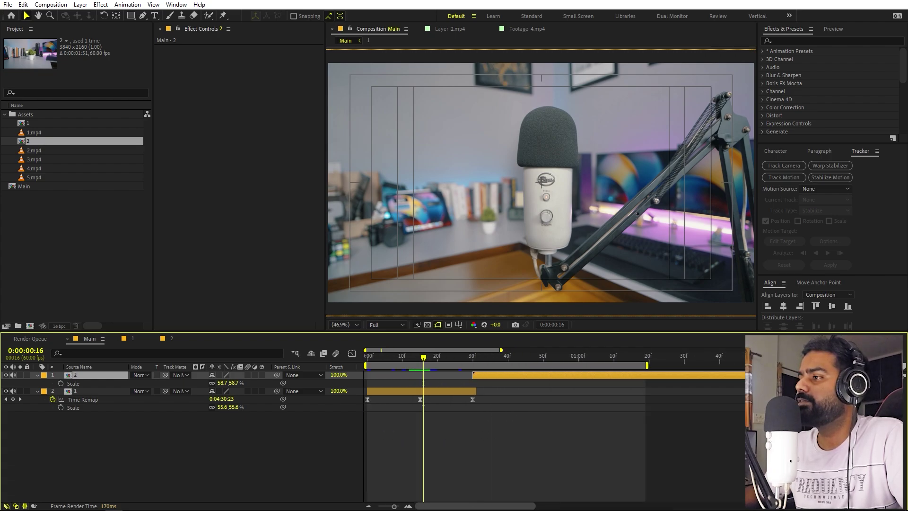
- Scrub across the cut, extend the work area to about 2:30f, and park at 30f
{"action": "left_click_drag", "start_coordinate": [421, 359], "coordinate": [449, 362]}
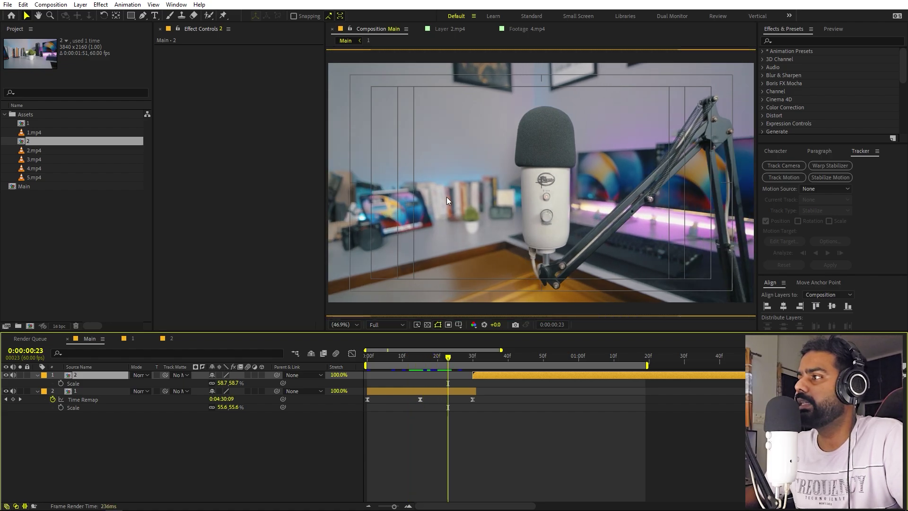
{"action": "left_click_drag", "start_coordinate": [395, 365], "coordinate": [522, 358]}
{"action": "key", "text": "ctrl+z"}
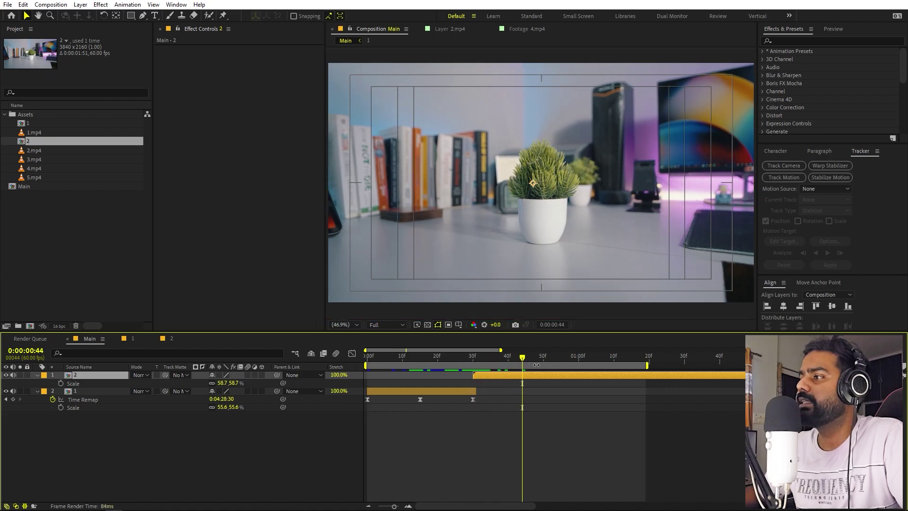
{"action": "left_click_drag", "start_coordinate": [524, 358], "coordinate": [582, 361]}
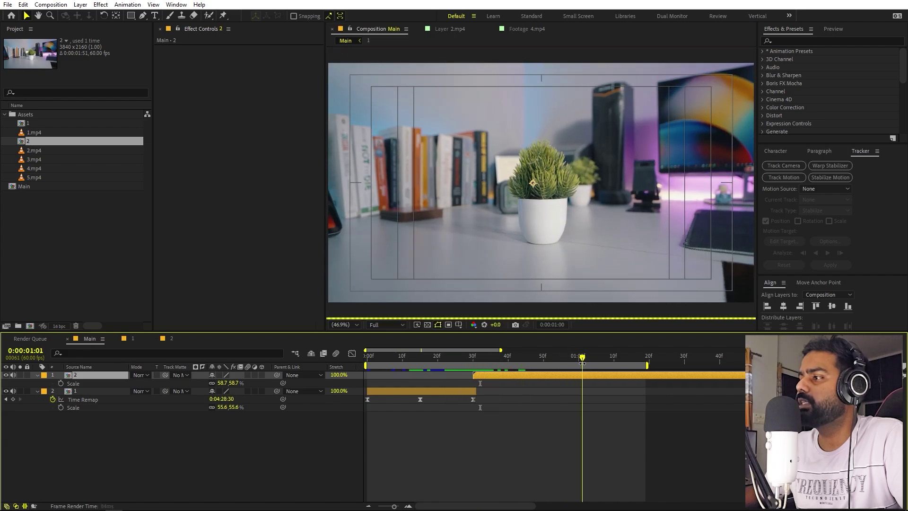
{"action": "key", "text": "minus"}
{"action": "key", "text": "minus"}
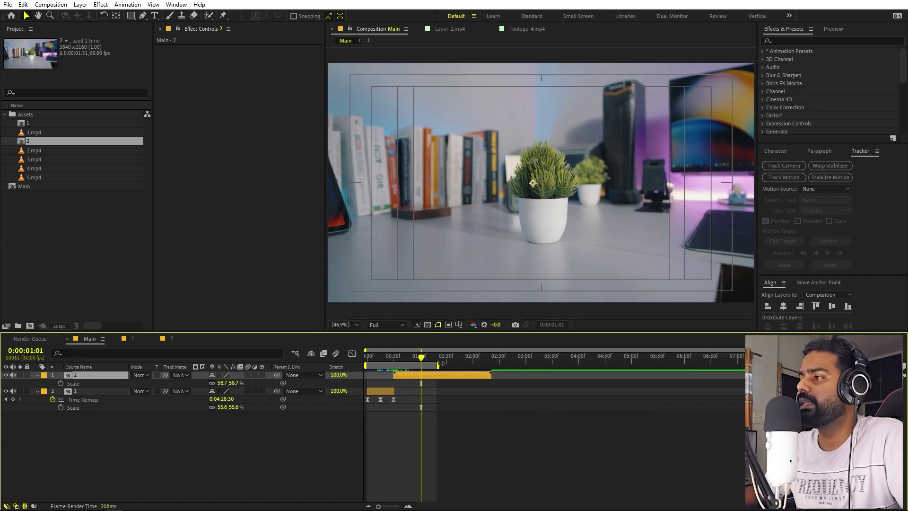
{"action": "left_click_drag", "start_coordinate": [440, 364], "coordinate": [558, 367]}
{"action": "key", "text": "equal"}
{"action": "left_click_drag", "start_coordinate": [406, 358], "coordinate": [263, 366]}
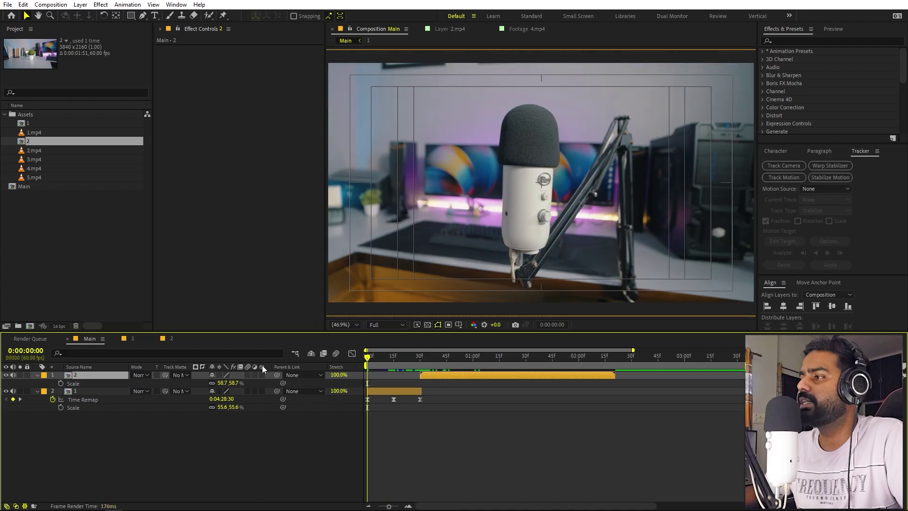
{"action": "left_click_drag", "start_coordinate": [388, 359], "coordinate": [418, 362]}
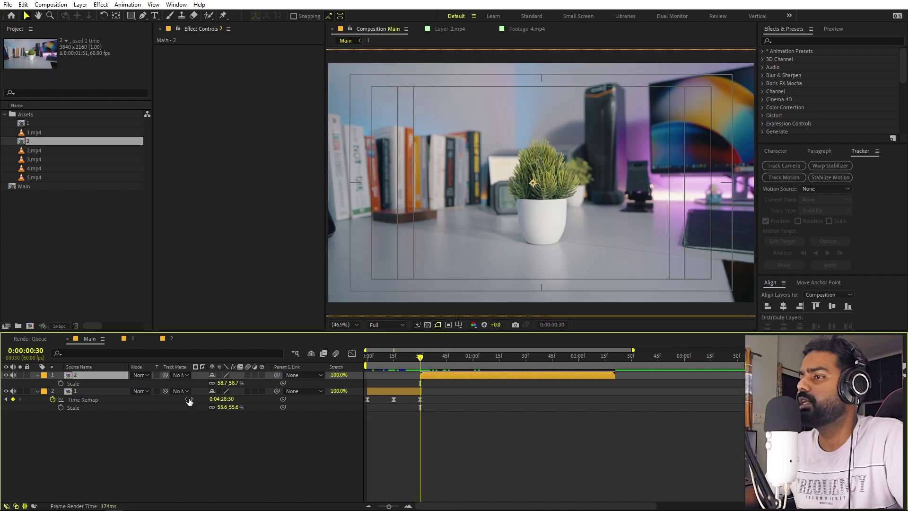
- Enable time remapping on the plant clip and replace its 2:21 end keyframe with one at 2:20
{"action": "right_click", "coordinate": [85, 374]}
{"action": "mouse_move", "coordinate": [117, 144]}
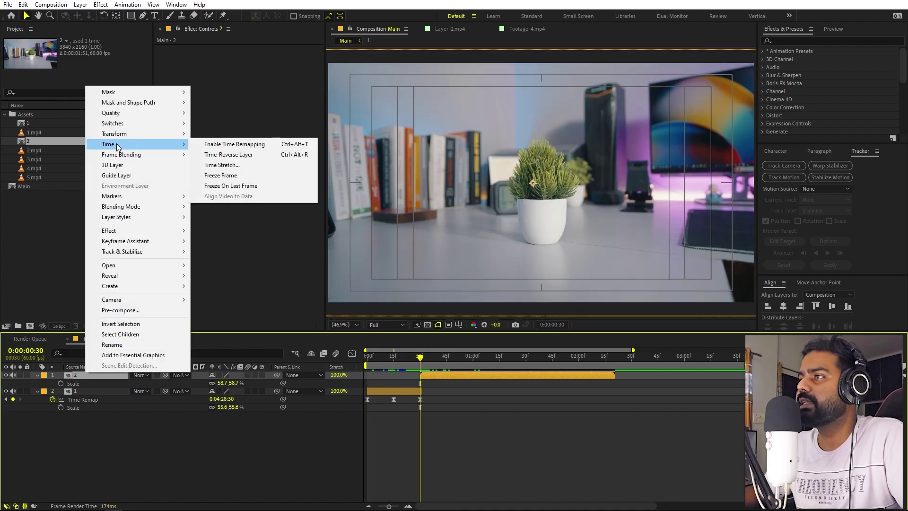
{"action": "left_click", "coordinate": [236, 149]}
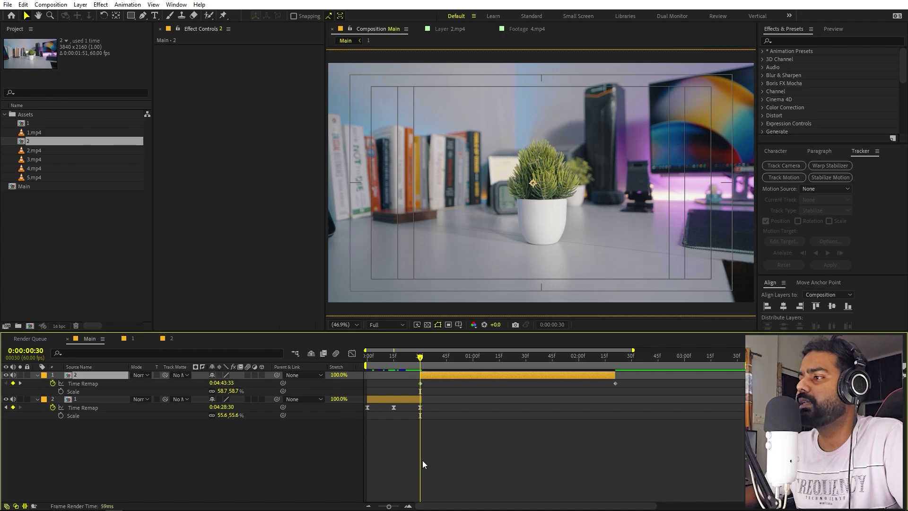
{"action": "left_click_drag", "start_coordinate": [418, 361], "coordinate": [615, 364]}
{"action": "key", "text": "equal"}
{"action": "key", "text": "equal"}
{"action": "key", "text": "equal"}
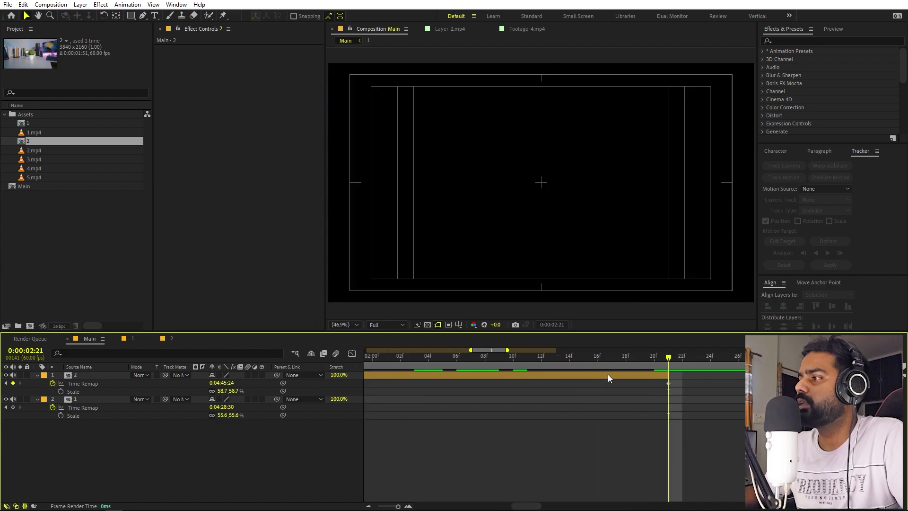
{"action": "left_click_drag", "start_coordinate": [669, 359], "coordinate": [652, 361]}
{"action": "left_click", "coordinate": [13, 383]}
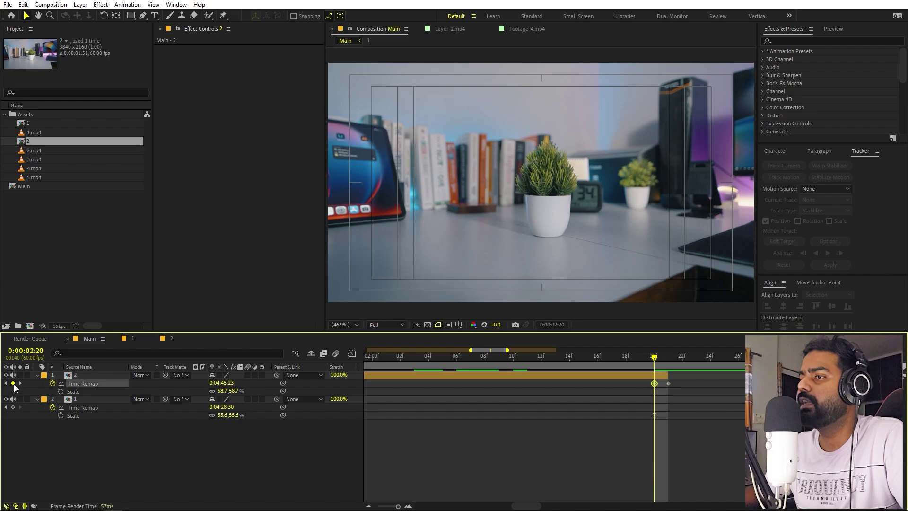
{"action": "left_click", "coordinate": [669, 383]}
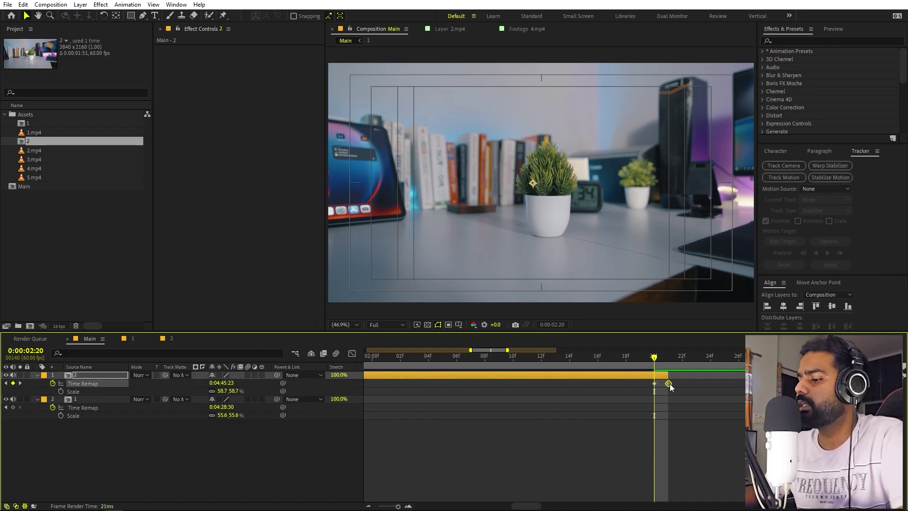
{"action": "key", "text": "Delete"}
- Rearrange the plant clip's remap keyframes and slide the layer to the comp start
{"action": "scroll", "coordinate": [657, 409], "scroll_direction": "down", "scroll_amount": 4}
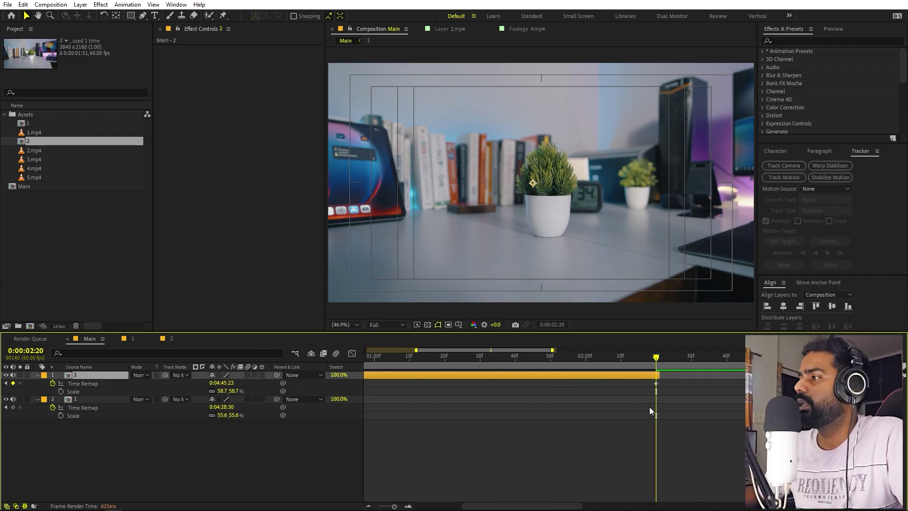
{"action": "scroll", "coordinate": [537, 396], "scroll_direction": "up", "scroll_amount": 1}
{"action": "left_click_drag", "start_coordinate": [561, 508], "coordinate": [436, 428]}
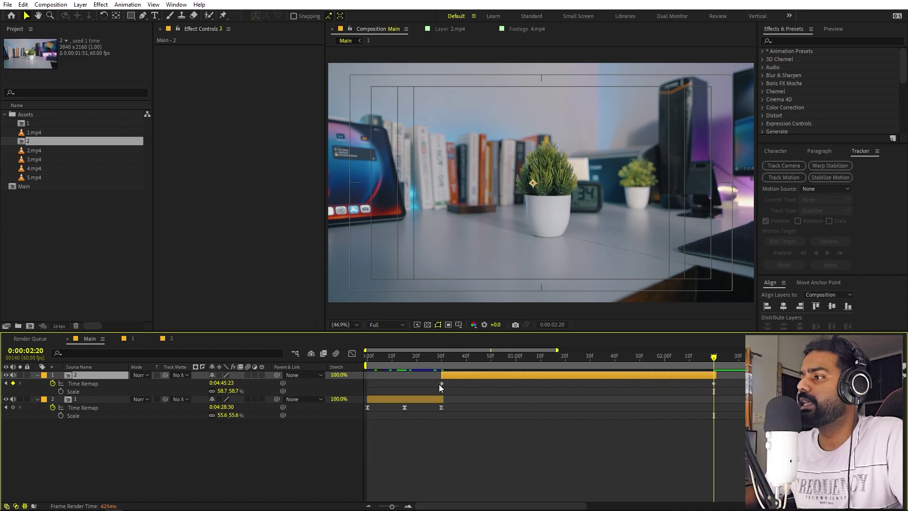
{"action": "left_click_drag", "start_coordinate": [442, 384], "coordinate": [600, 389]}
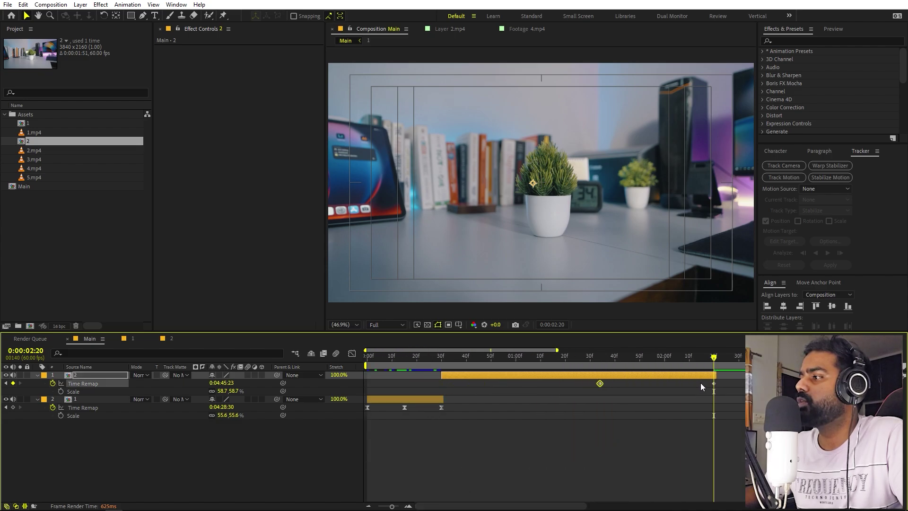
{"action": "left_click_drag", "start_coordinate": [715, 385], "coordinate": [445, 387]}
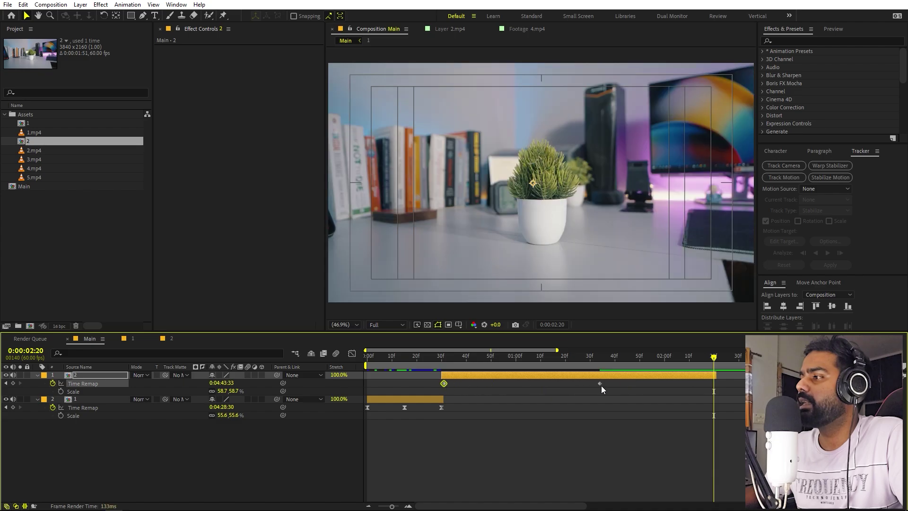
{"action": "left_click_drag", "start_coordinate": [599, 384], "coordinate": [711, 391]}
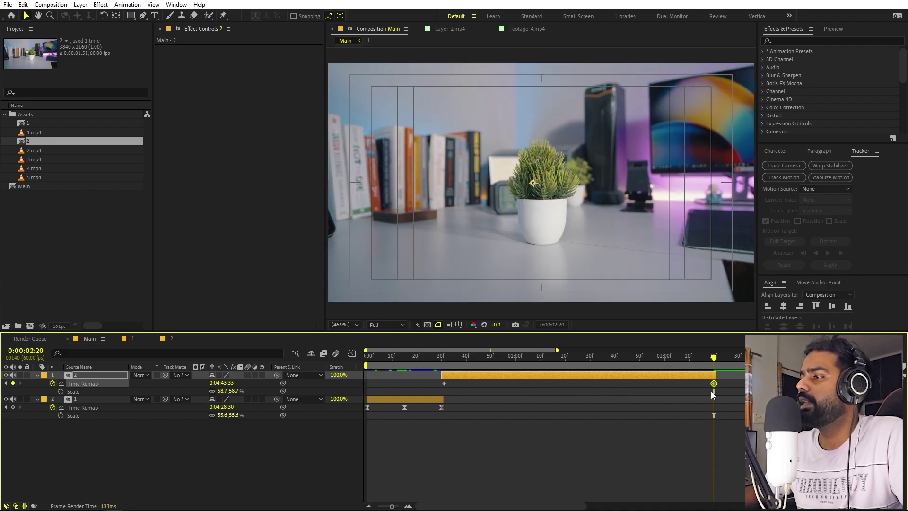
{"action": "left_click_drag", "start_coordinate": [455, 377], "coordinate": [403, 359]}
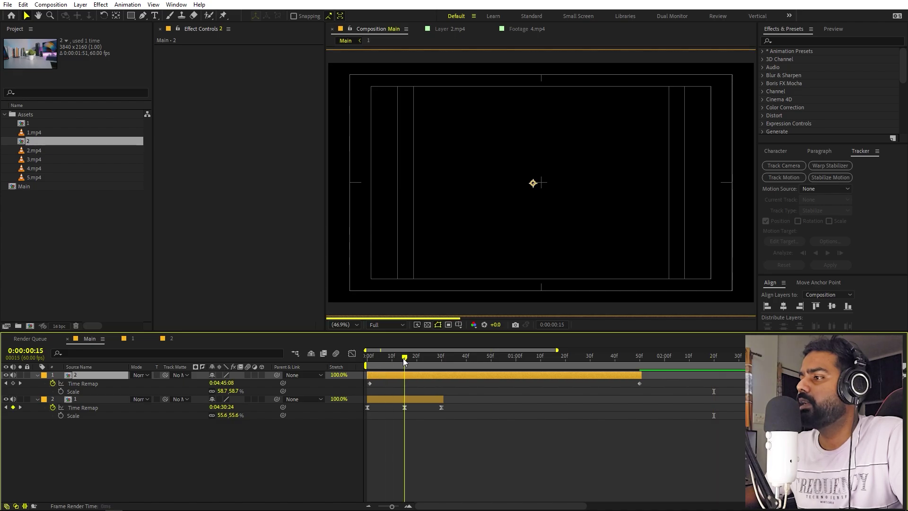
- Move the last keyframe to 15f, paste the first keyframe at 30f, and trim the clip there
{"action": "left_click_drag", "start_coordinate": [640, 383], "coordinate": [404, 383]}
{"action": "left_click", "coordinate": [370, 383]}
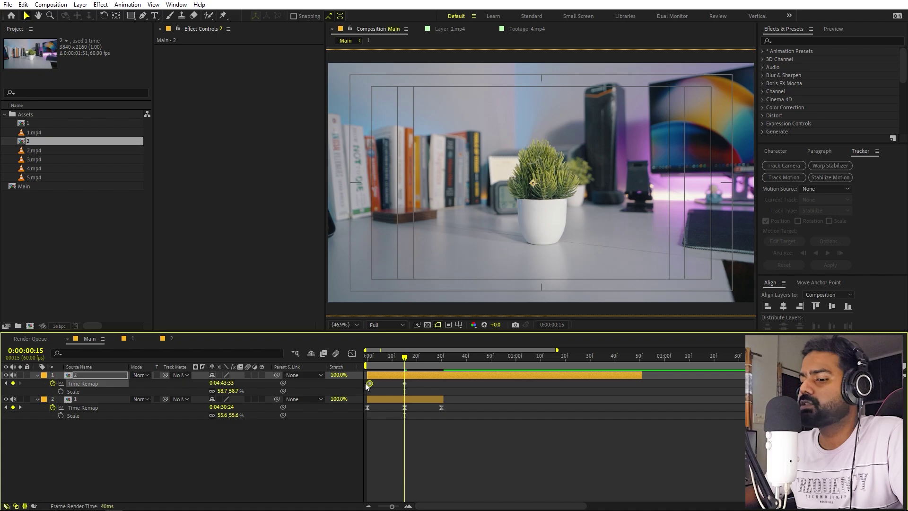
{"action": "left_click", "coordinate": [440, 358]}
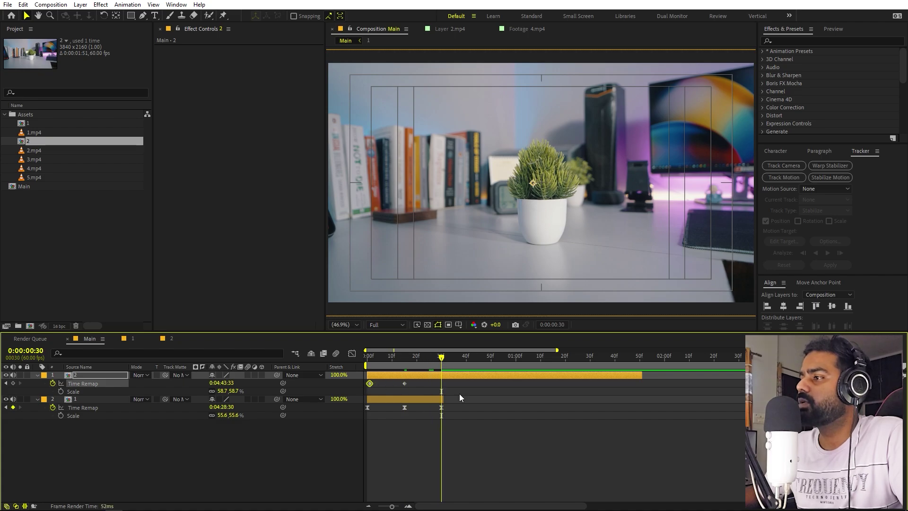
{"action": "key", "text": "ctrl+v"}
{"action": "left_click", "coordinate": [651, 380]}
{"action": "left_click_drag", "start_coordinate": [642, 376], "coordinate": [357, 387]}
- Drag the plant clip's speed-graph handles so the speed peaks sharply
{"action": "left_click", "coordinate": [352, 353]}
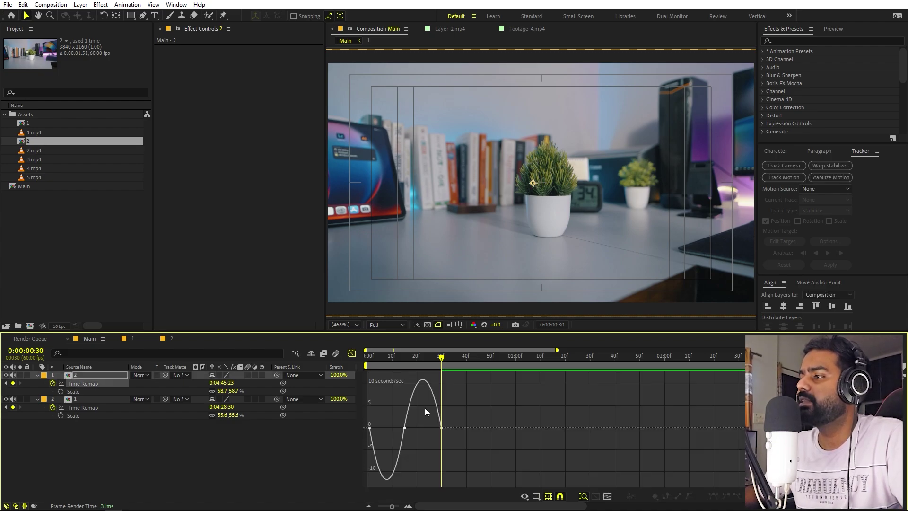
{"action": "left_click_drag", "start_coordinate": [383, 421], "coordinate": [370, 429]}
{"action": "left_click_drag", "start_coordinate": [416, 396], "coordinate": [422, 396]}
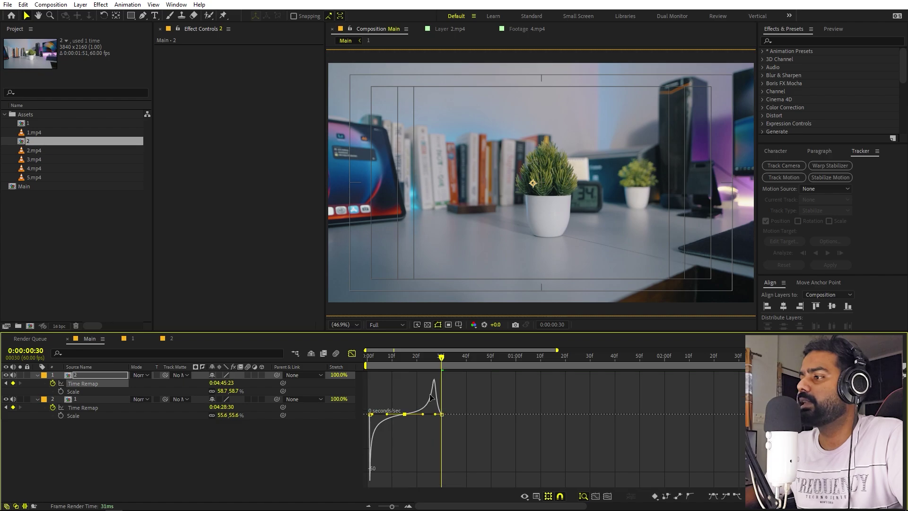
{"action": "key", "text": "shift+F3"}
{"action": "left_click", "coordinate": [428, 422]}
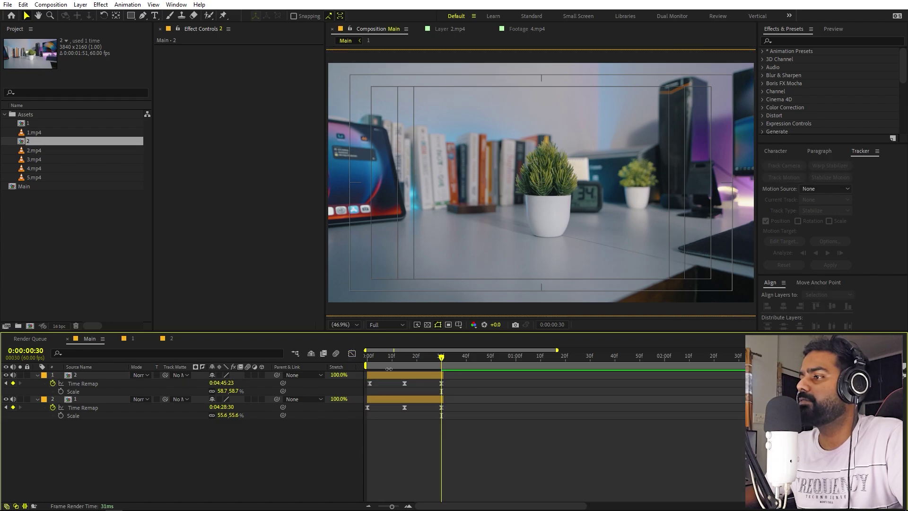
- Move the plant clip to start at 30f, trim the overlap, and shorten the work area to both clips
{"action": "left_click_drag", "start_coordinate": [396, 376], "coordinate": [464, 382]}
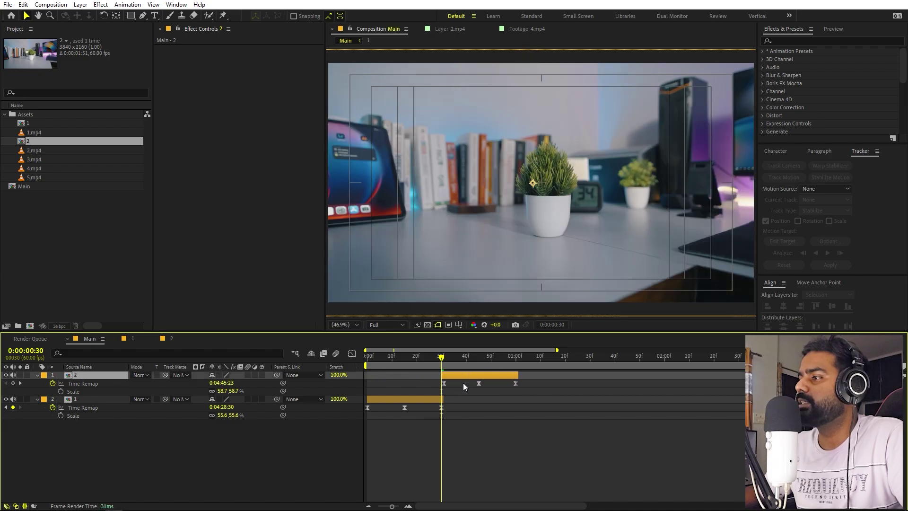
{"action": "scroll", "coordinate": [442, 383], "scroll_direction": "up", "scroll_amount": 3}
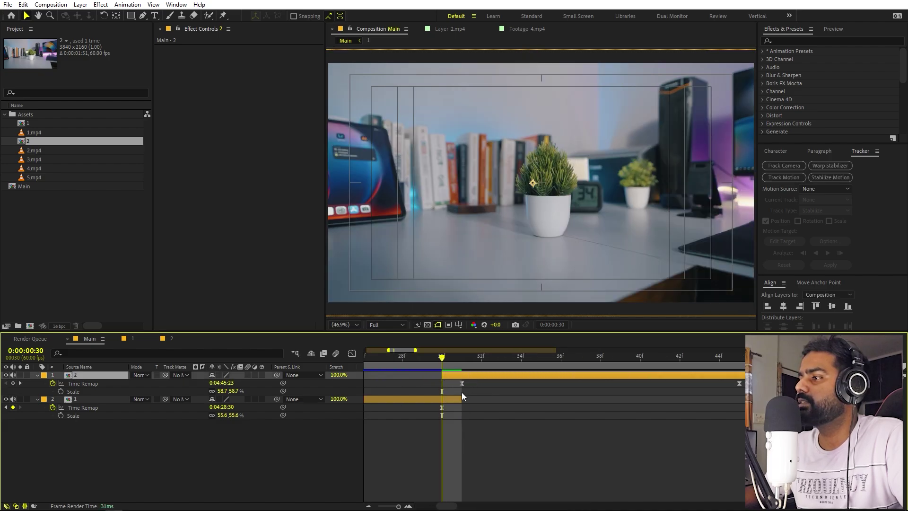
{"action": "left_click_drag", "start_coordinate": [441, 375], "coordinate": [461, 376]}
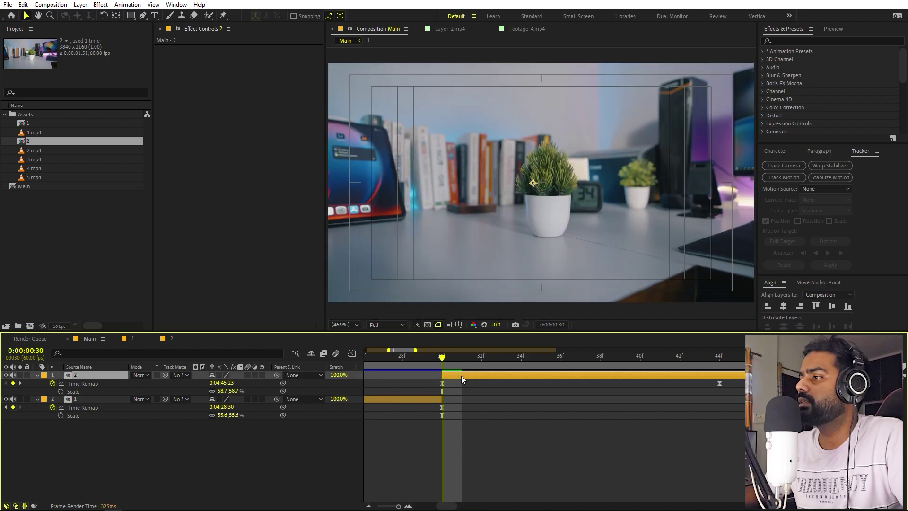
{"action": "scroll", "coordinate": [469, 424], "scroll_direction": "down", "scroll_amount": 5}
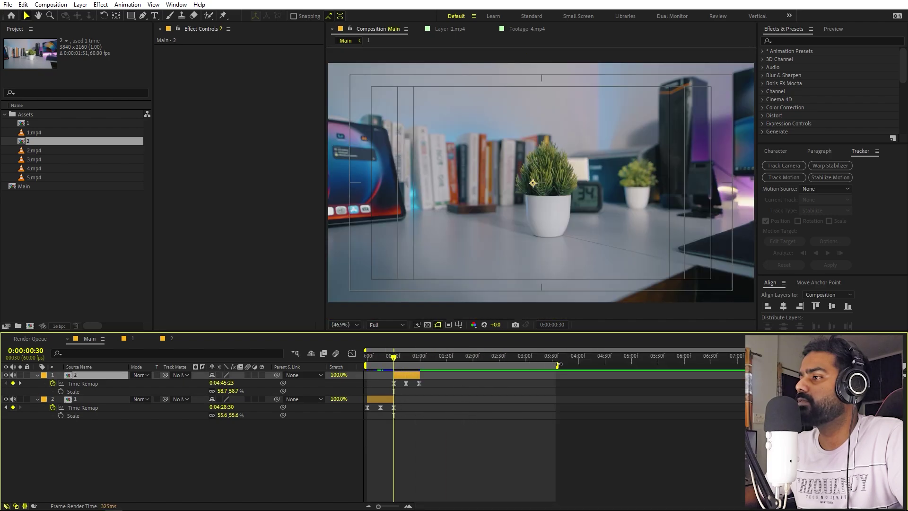
{"action": "left_click_drag", "start_coordinate": [559, 364], "coordinate": [421, 365]}
{"action": "key", "text": "Home"}
{"action": "left_click", "coordinate": [400, 439]}
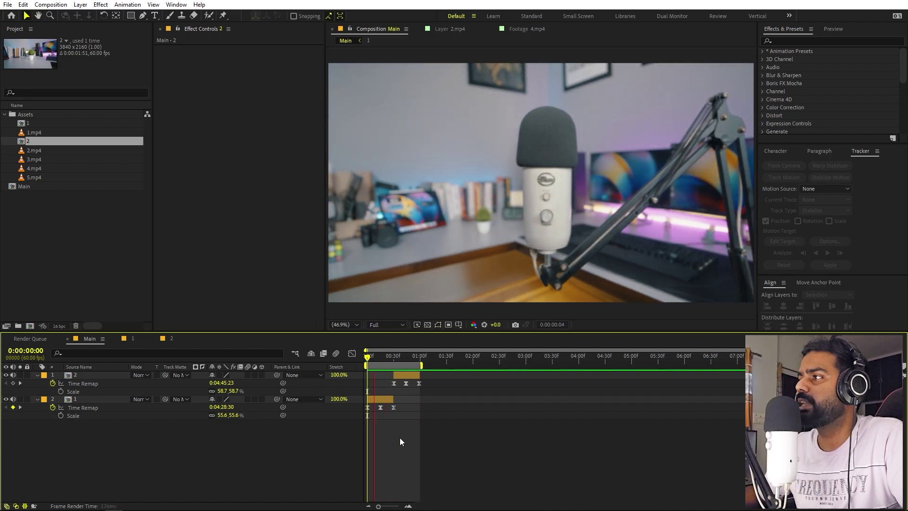
- Play a looping preview of the sequence and scrub forward to the plant shot
{"action": "key", "text": "apostrophe"}
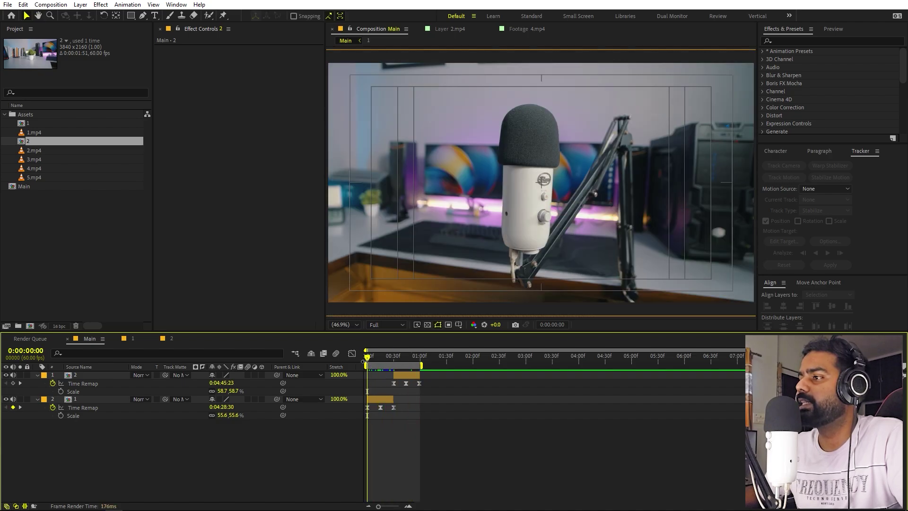
{"action": "scroll", "coordinate": [374, 361], "scroll_direction": "up", "scroll_amount": 2}
{"action": "left_click_drag", "start_coordinate": [410, 359], "coordinate": [804, 363]}
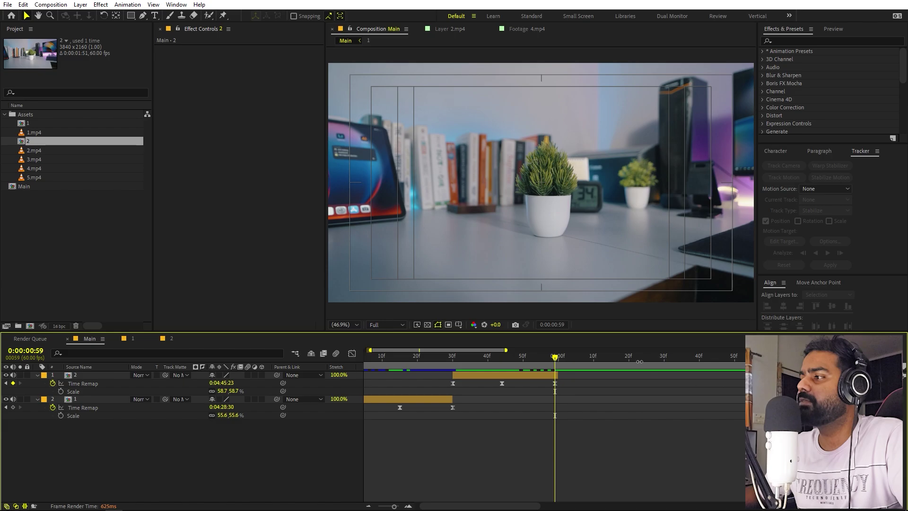
{"action": "scroll", "coordinate": [592, 411], "scroll_direction": "down", "scroll_amount": 1}
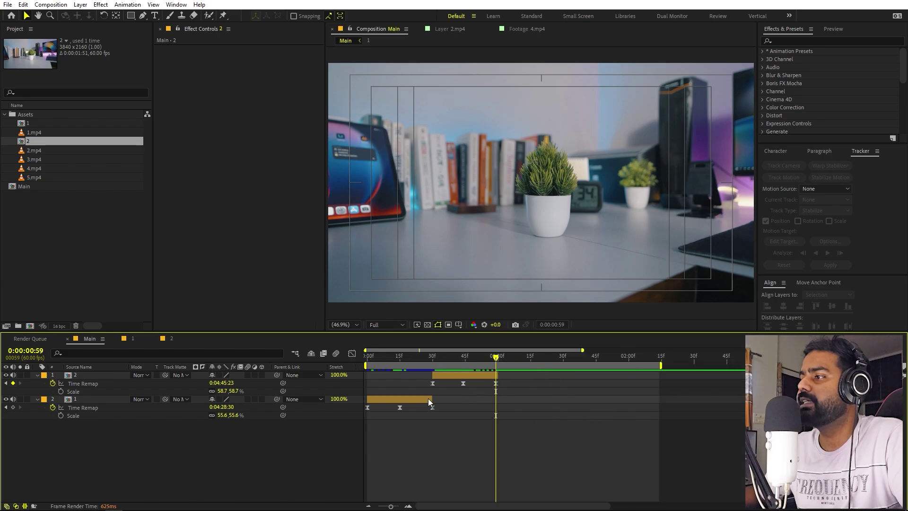
- Inspect 3.mp4 in the Footage viewer, then select layer 1 at the comp start
{"action": "double_click", "coordinate": [36, 158]}
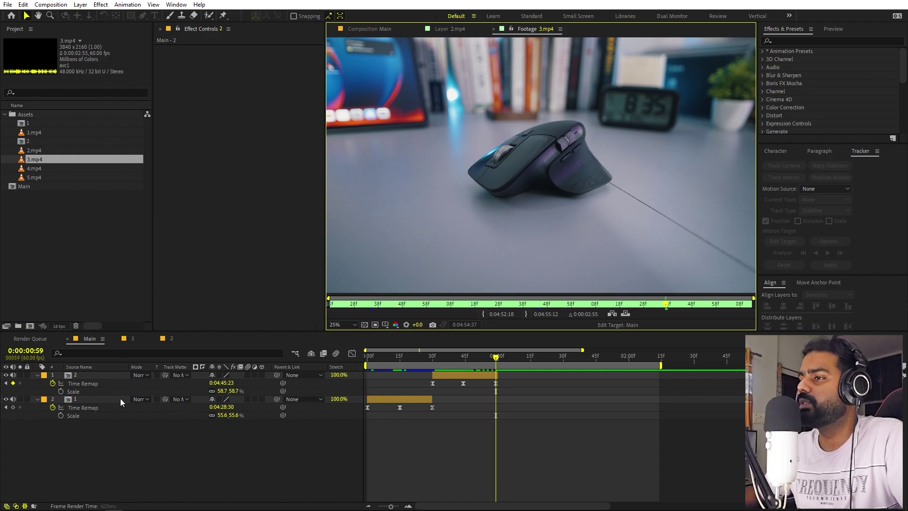
{"action": "left_click_drag", "start_coordinate": [458, 358], "coordinate": [469, 360]}
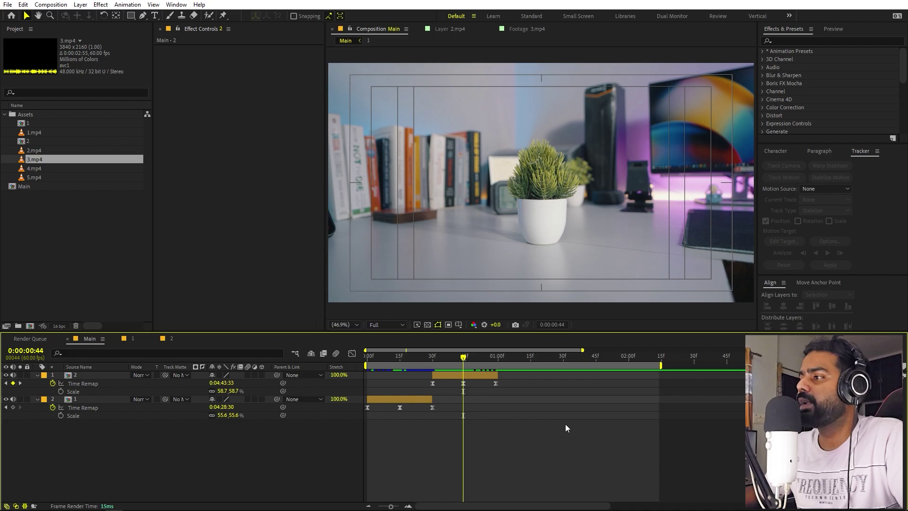
{"action": "left_click", "coordinate": [80, 401]}
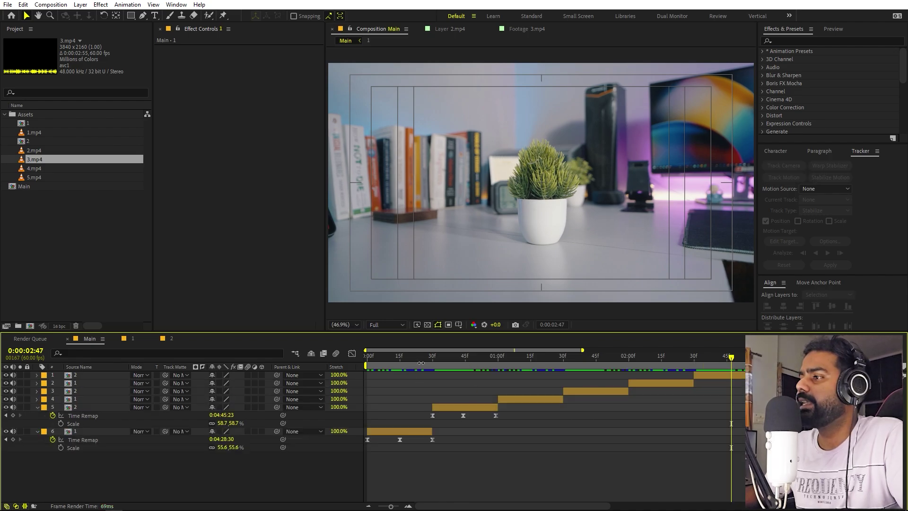
{"action": "key", "text": "Home"}
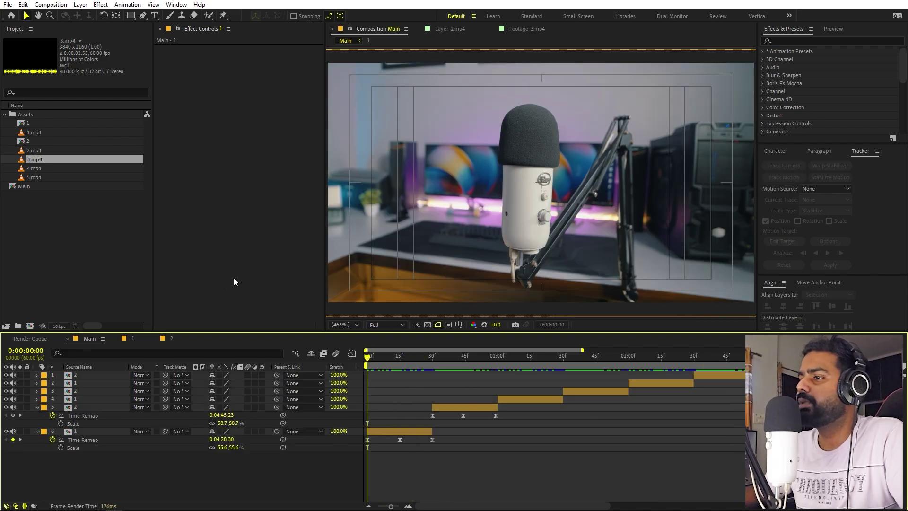
- Add a new adjustment layer on top and apply CC Force Motion Blur to it
{"action": "right_click", "coordinate": [142, 478]}
{"action": "mouse_move", "coordinate": [206, 365]}
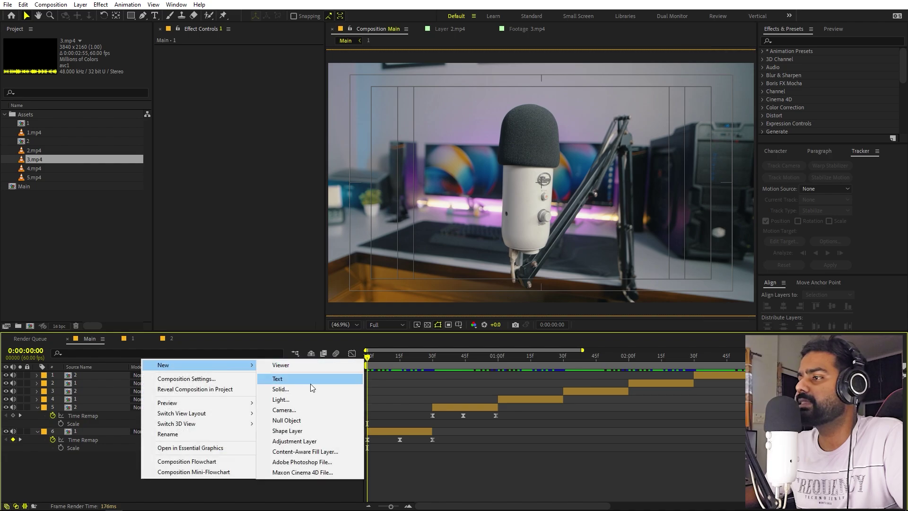
{"action": "left_click", "coordinate": [301, 441]}
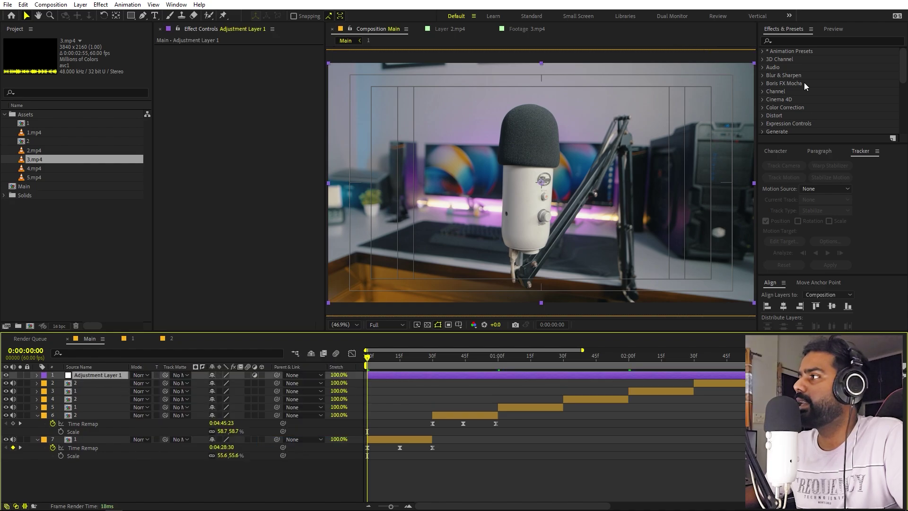
{"action": "left_click", "coordinate": [809, 41]}
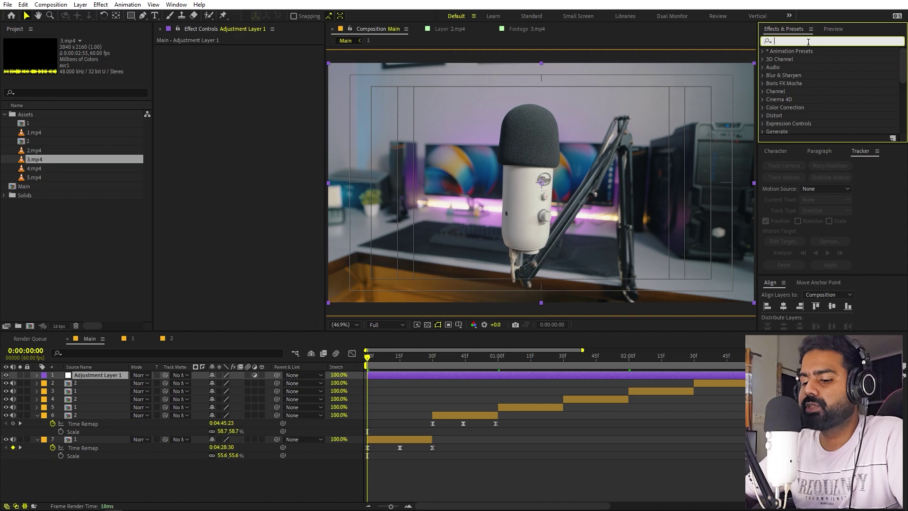
{"action": "type", "text": "cc f"}
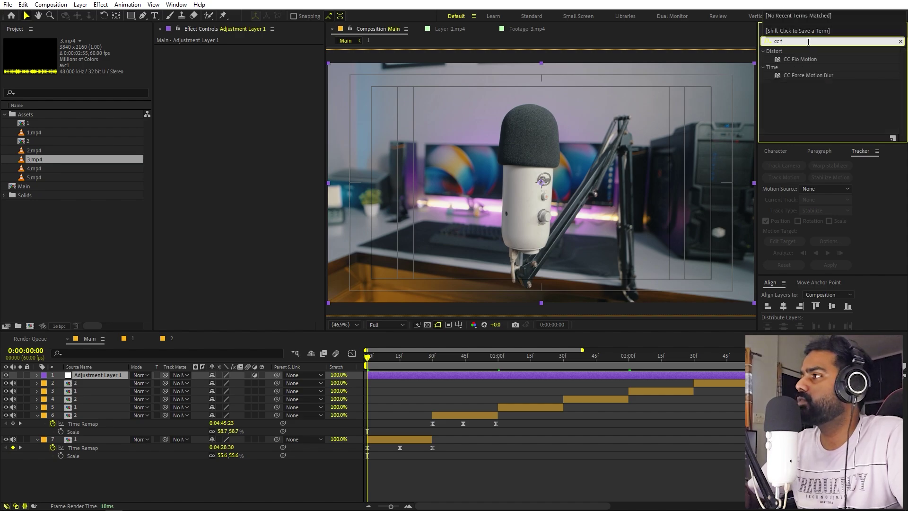
{"action": "left_click_drag", "start_coordinate": [806, 77], "coordinate": [400, 375]}
{"action": "left_click", "coordinate": [464, 467]}
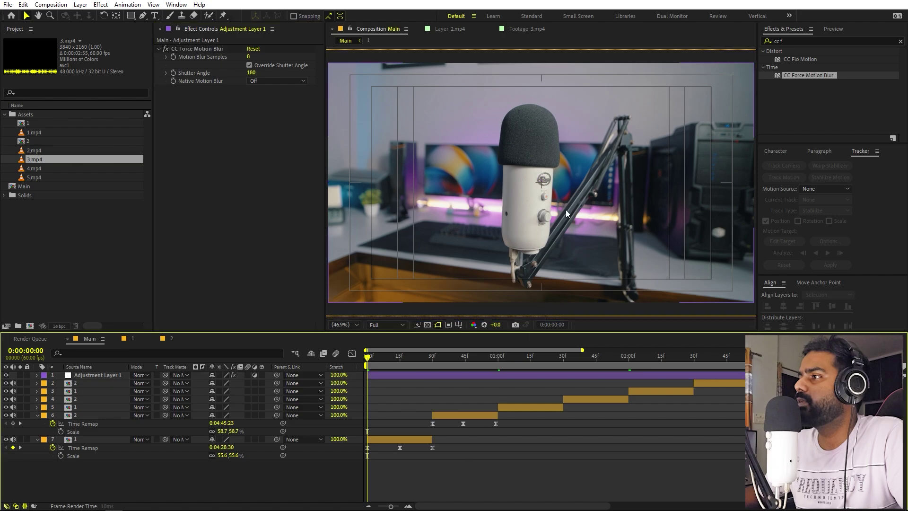
{"action": "scroll", "coordinate": [563, 208], "scroll_direction": "up", "scroll_amount": 3}
{"action": "scroll", "coordinate": [555, 209], "scroll_direction": "down", "scroll_amount": 4}
{"action": "scroll", "coordinate": [557, 212], "scroll_direction": "up", "scroll_amount": 2}
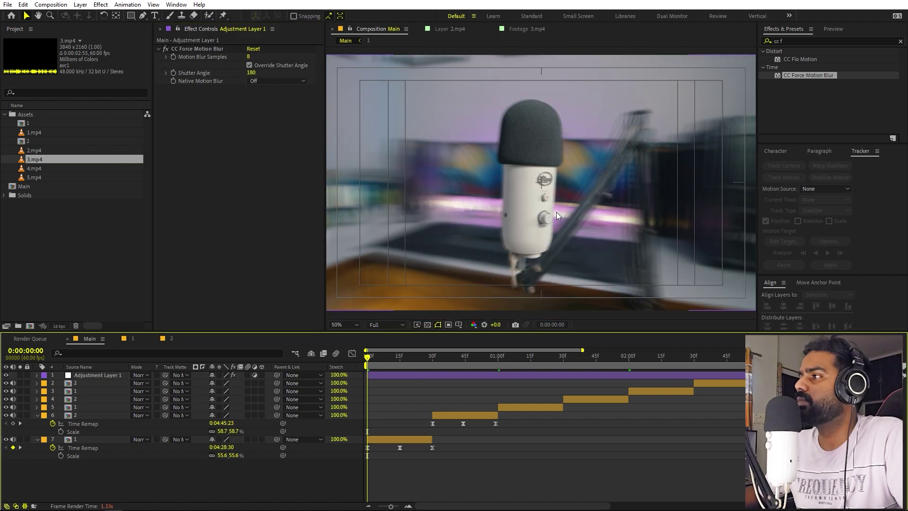
- Set CC Force Motion Blur's Shutter Angle to 180
{"action": "left_click", "coordinate": [198, 48]}
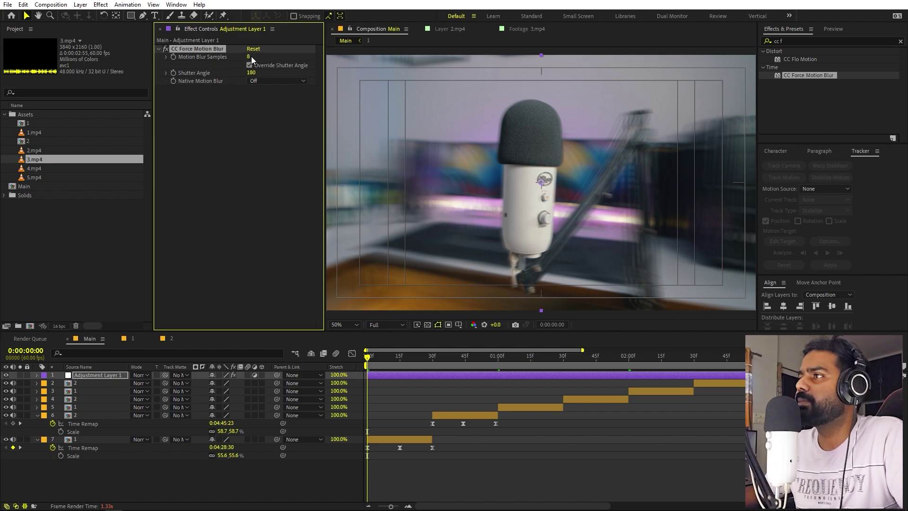
{"action": "left_click", "coordinate": [255, 105]}
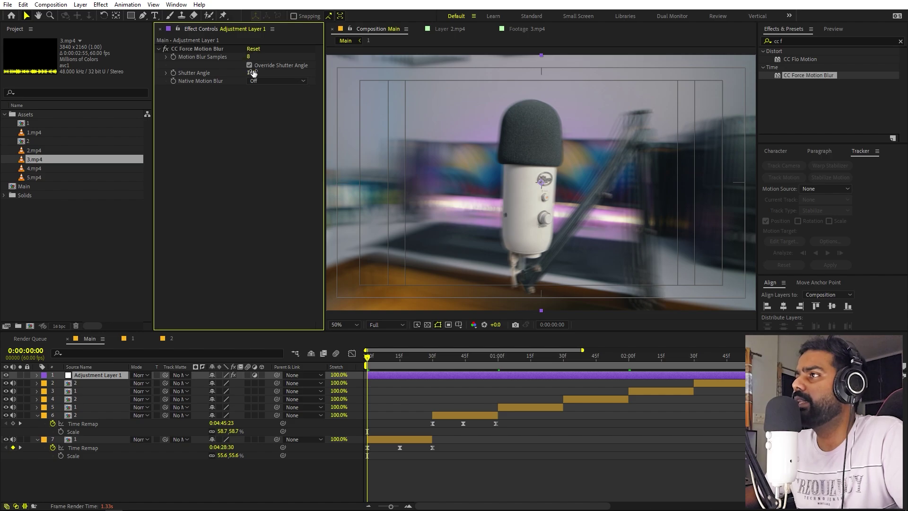
{"action": "left_click_drag", "start_coordinate": [256, 71], "coordinate": [274, 70]}
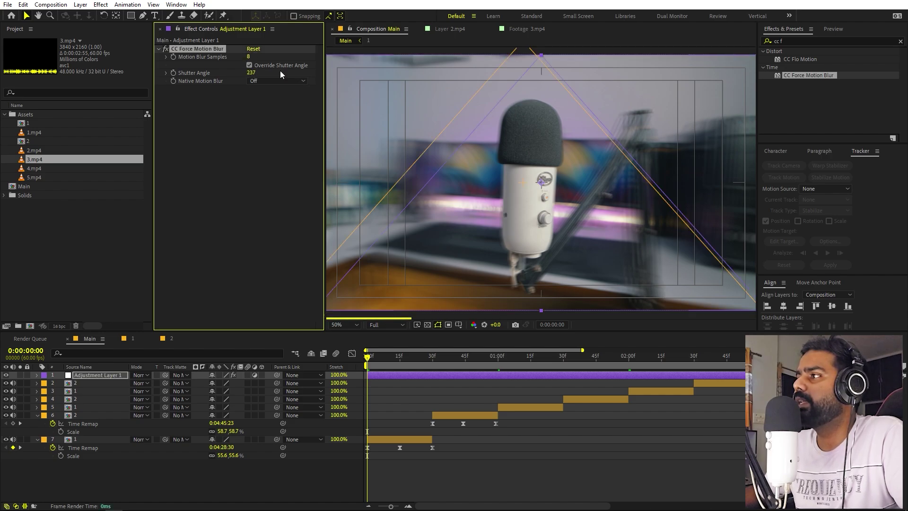
{"action": "left_click_drag", "start_coordinate": [251, 73], "coordinate": [349, 88]}
{"action": "left_click_drag", "start_coordinate": [251, 72], "coordinate": [35, 96]}
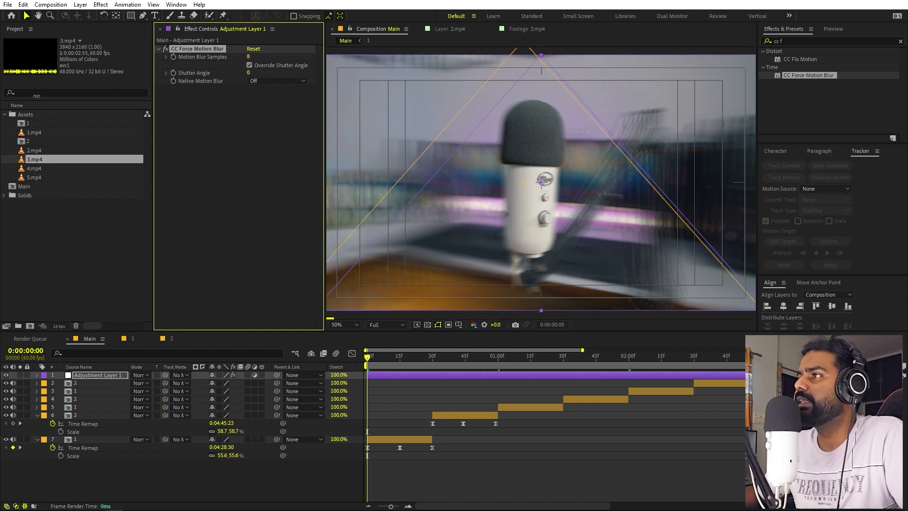
{"action": "key", "text": "ctrl+z"}
{"action": "left_click", "coordinate": [253, 73]}
{"action": "type", "text": "180"}
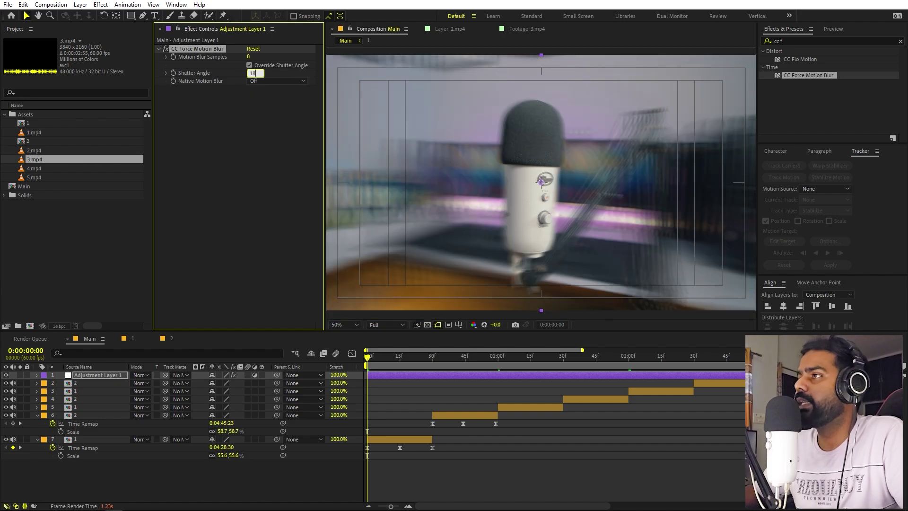
{"action": "key", "text": "Return"}
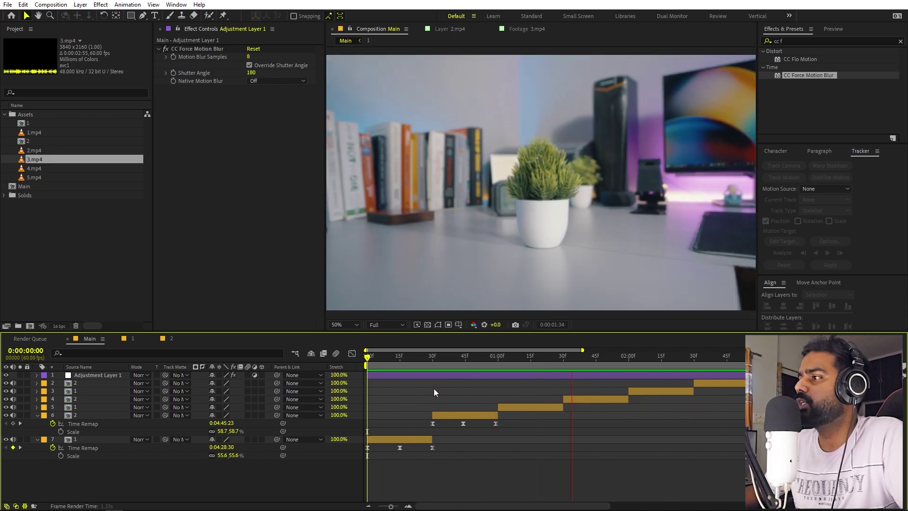
- Stop the looping playback and press U to hide the time-remap and scale rows
{"action": "key", "text": "space"}
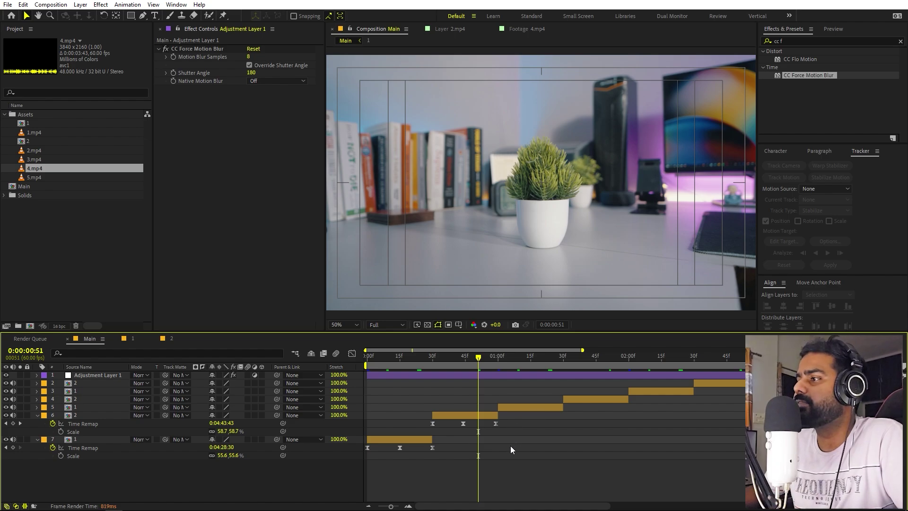
{"action": "key", "text": "u"}
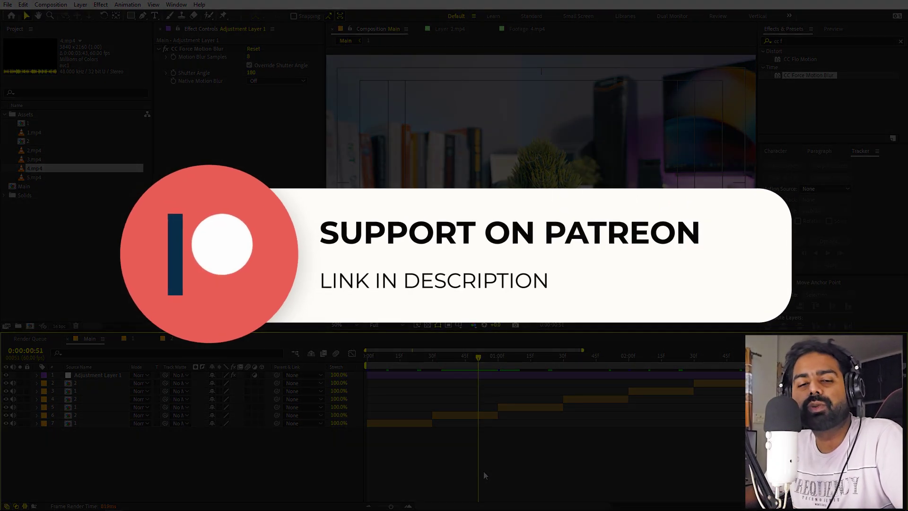